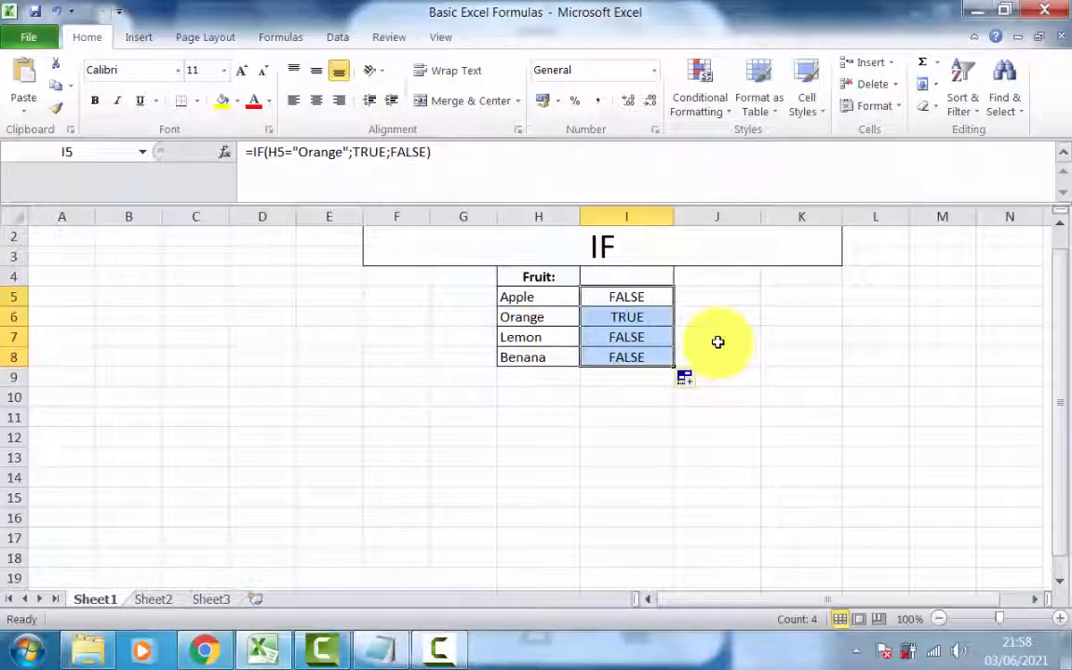
# - Swap the first two fruits in the list, putting Orange in H5 and Apple in H6
pyautogui.click(716, 342)
pyautogui.click(620, 313)
pyautogui.click(543, 316)
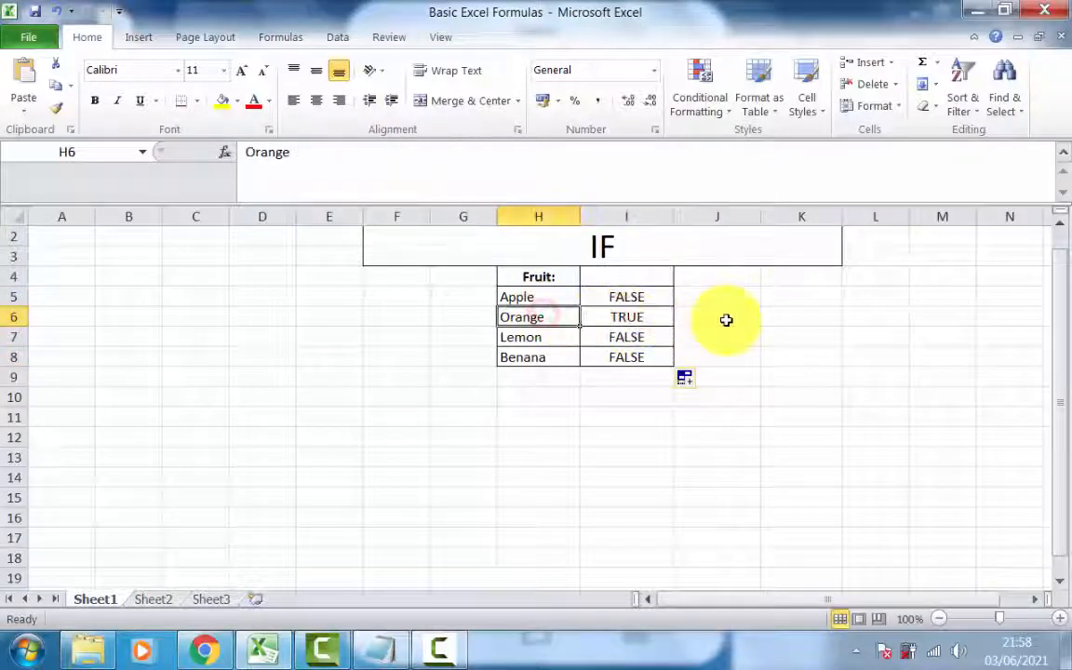
pyautogui.click(525, 297)
pyautogui.write('Orange')
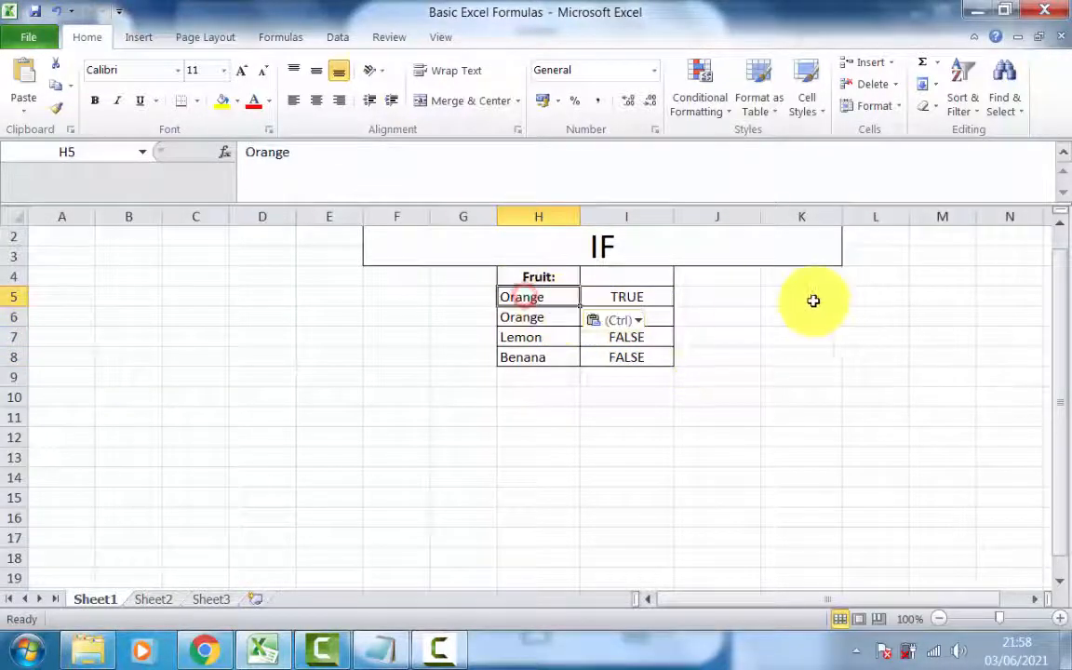
pyautogui.click(694, 315)
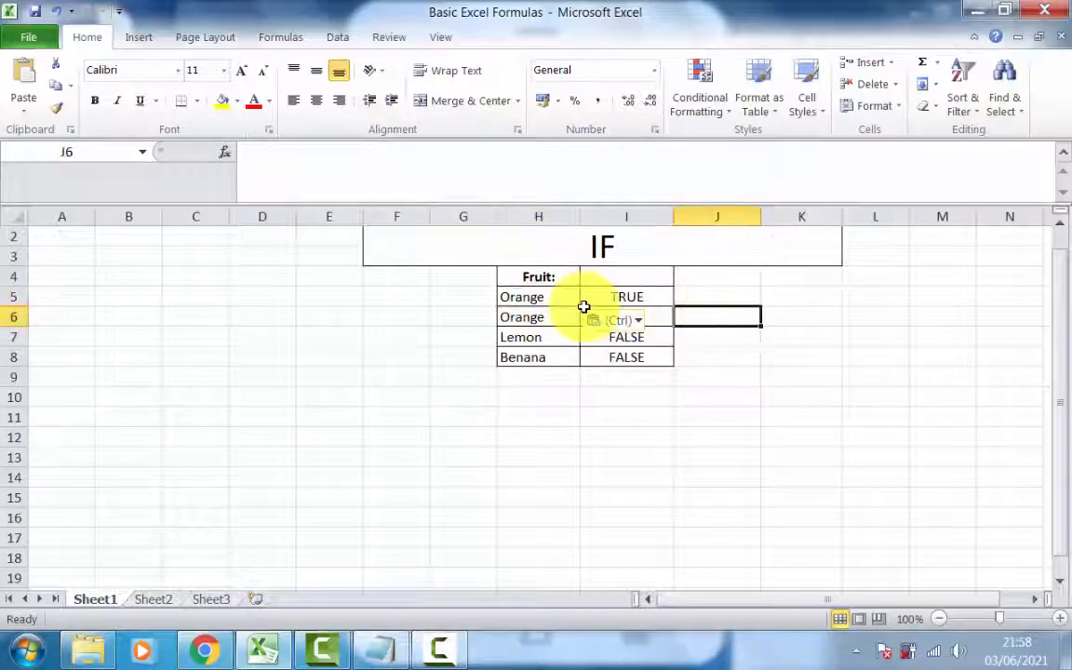
pyautogui.click(532, 315)
pyautogui.write('Apple')
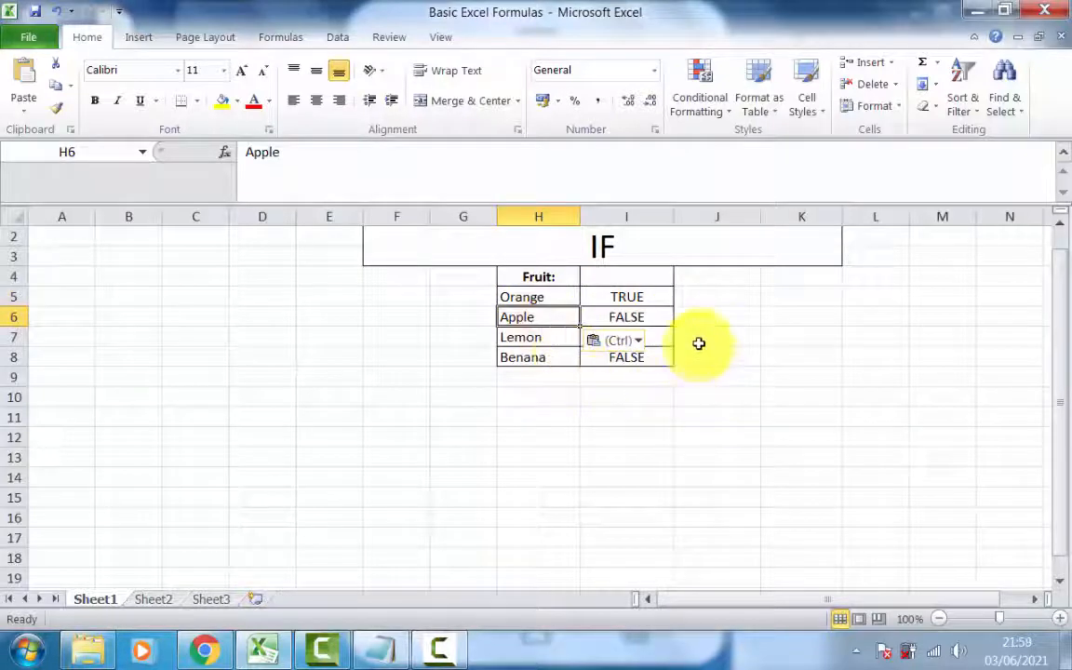
pyautogui.press('Escape')
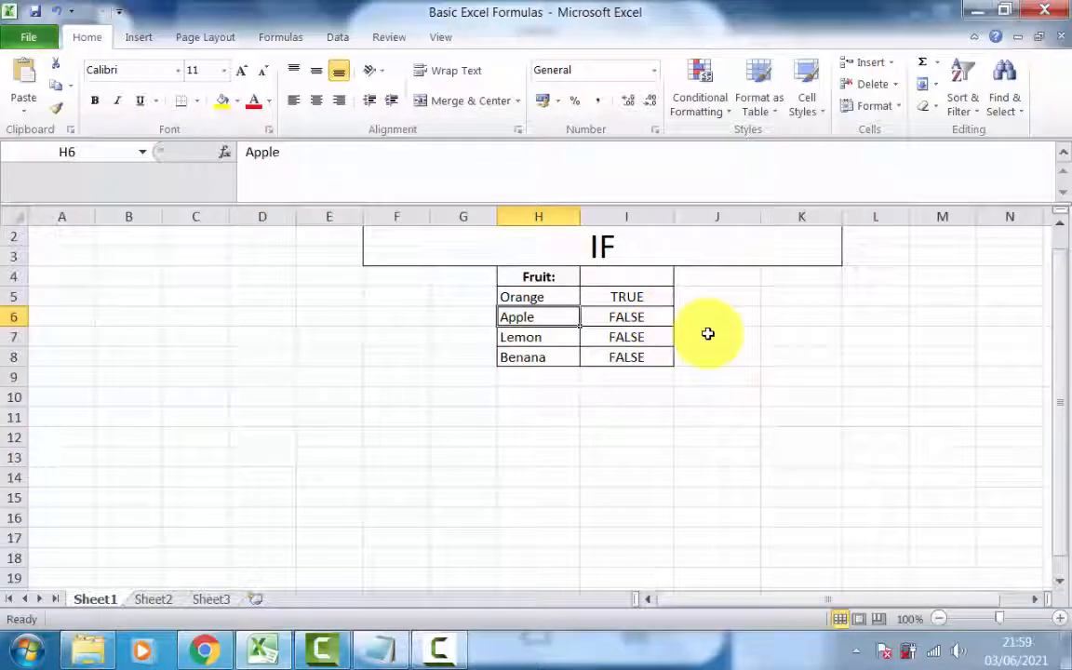
# - Merge and center cells J5:K5 and enter the formula =IF(H5="Lemon";"Yes";"It is not a lemon") there
pyautogui.moveTo(696, 296); pyautogui.dragTo(813, 297)
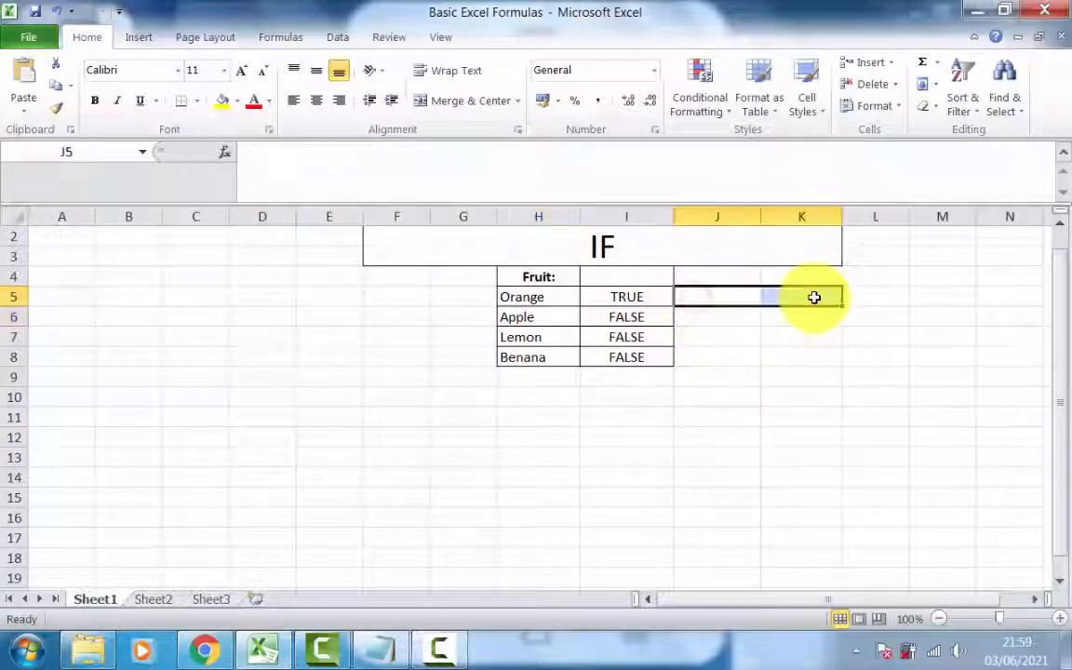
pyautogui.click(462, 100)
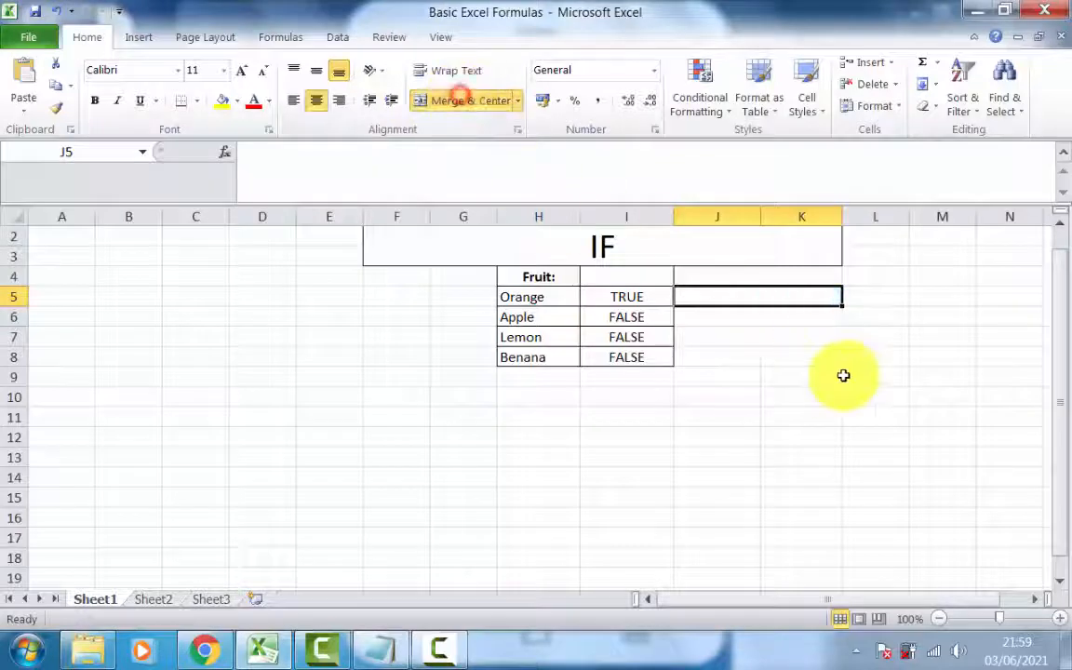
pyautogui.write('=if(')
pyautogui.press('Left')
pyautogui.press('Left')
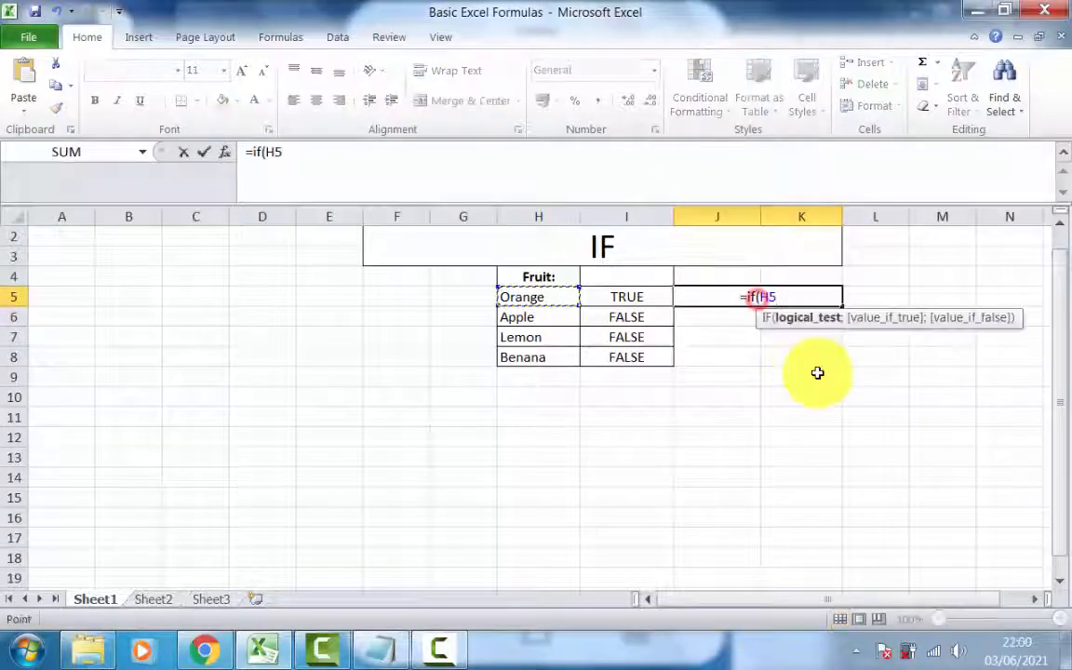
pyautogui.write('="Lemon"')
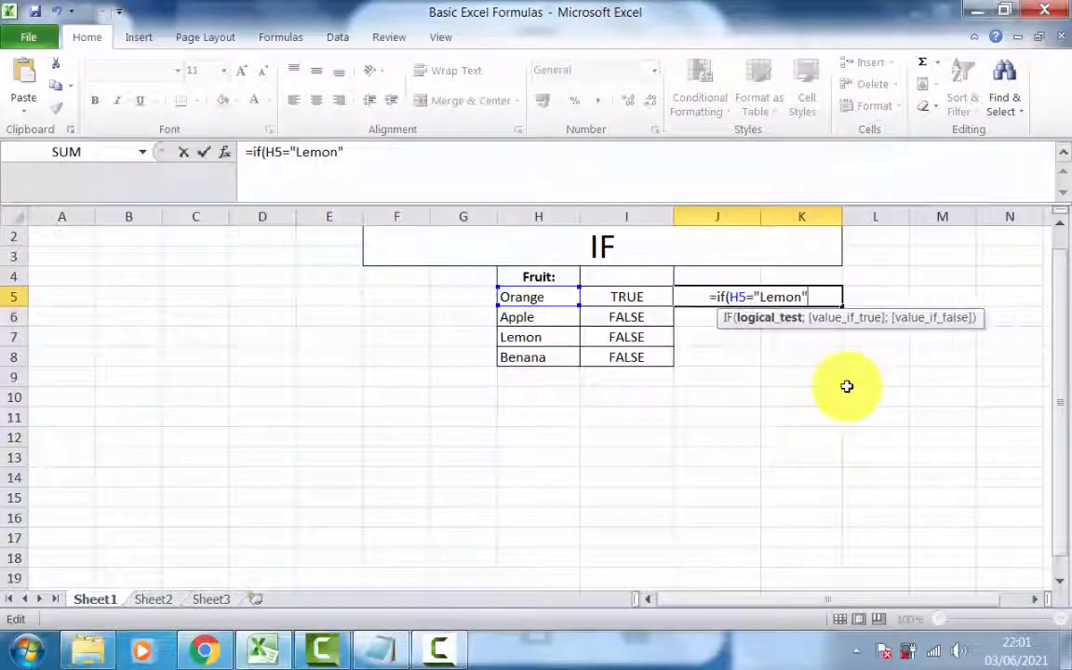
pyautogui.write(';')
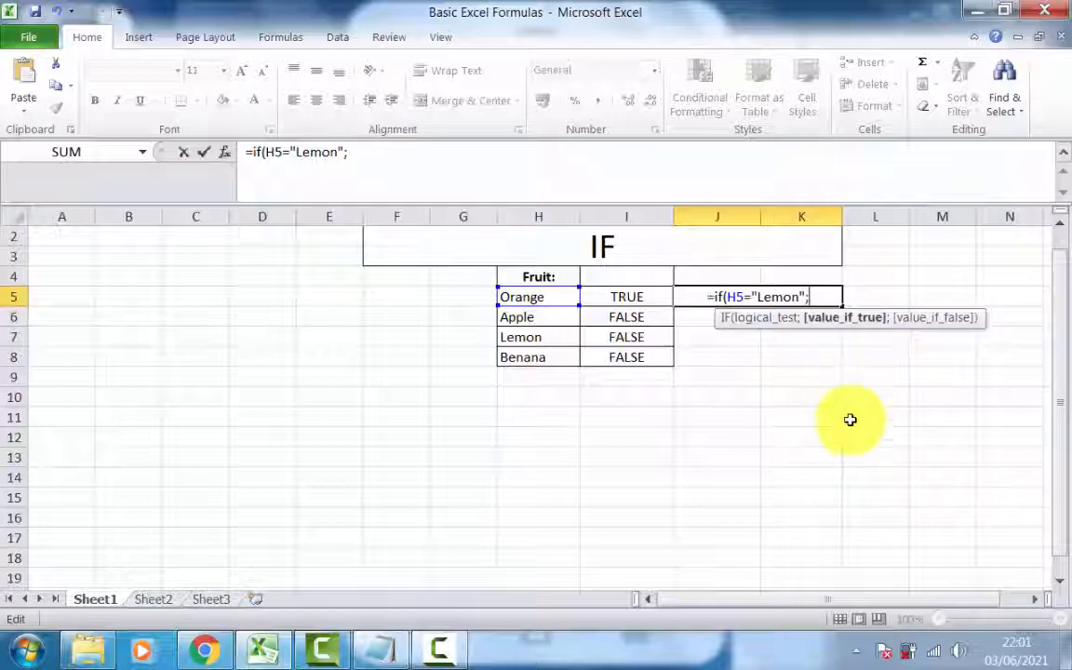
pyautogui.write('"')
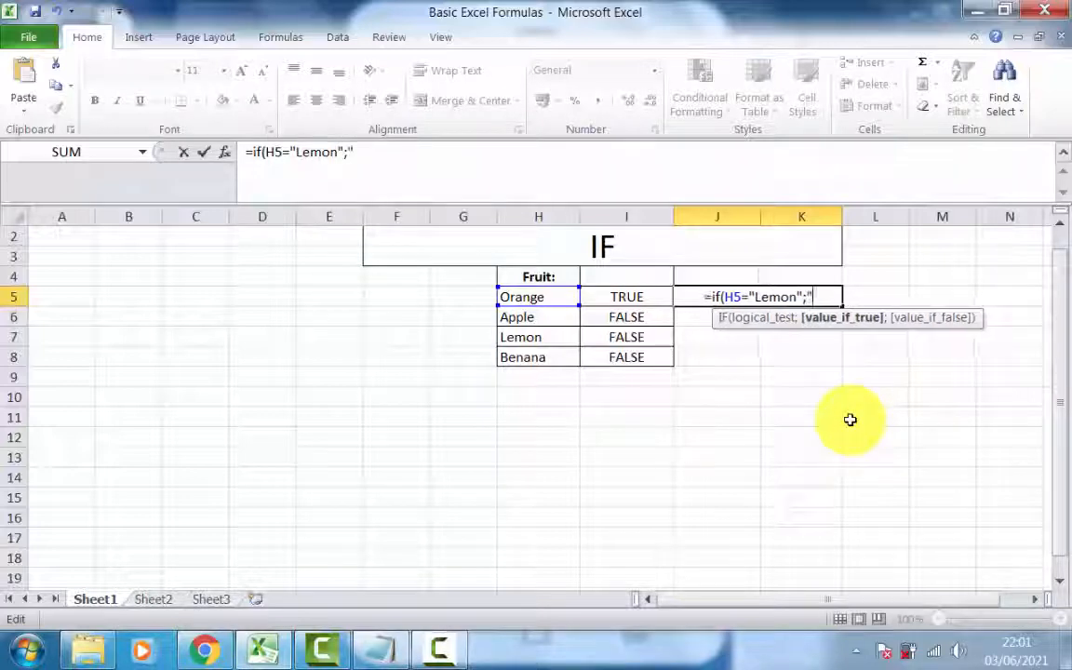
pyautogui.write('Yes')
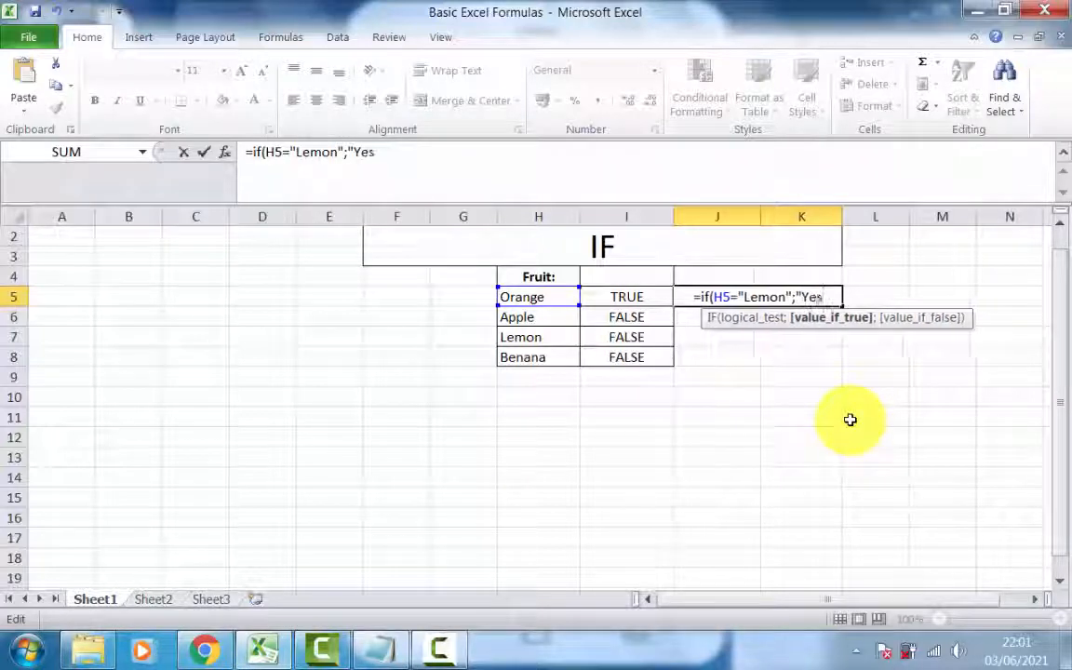
pyautogui.write('";')
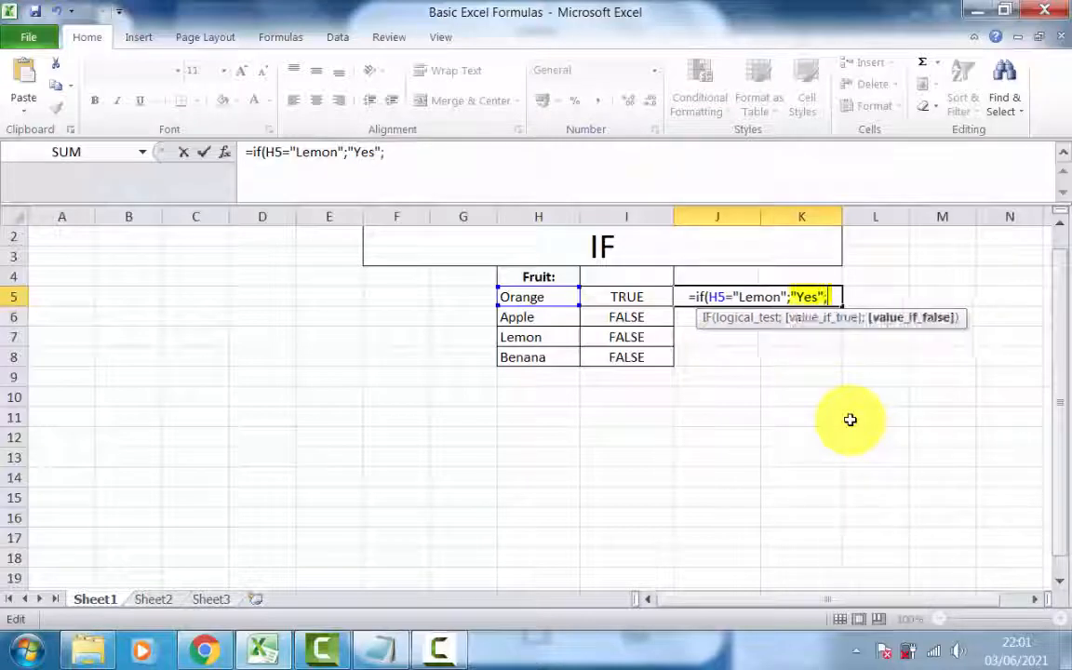
pyautogui.write('"It is not a lemon')
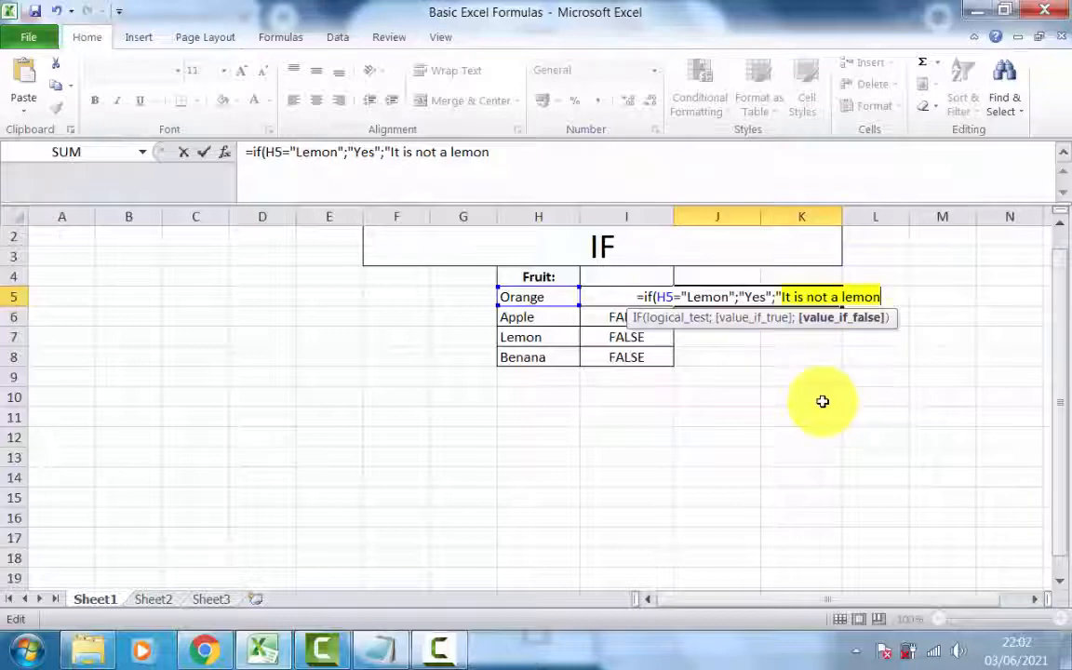
pyautogui.write('"')
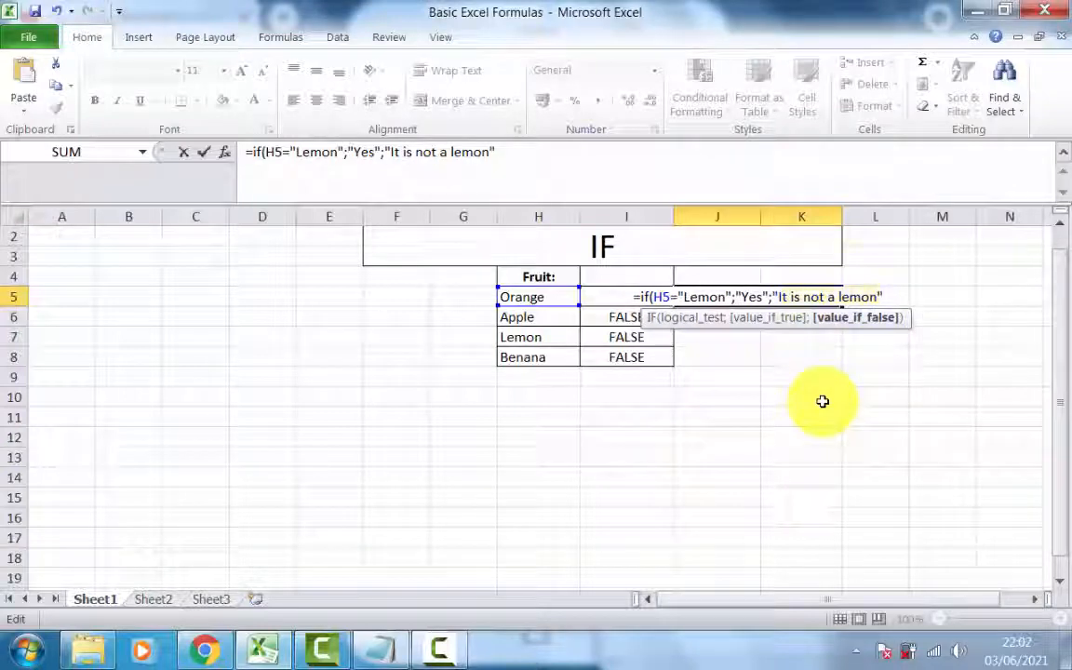
pyautogui.write(')')
pyautogui.press('Return')
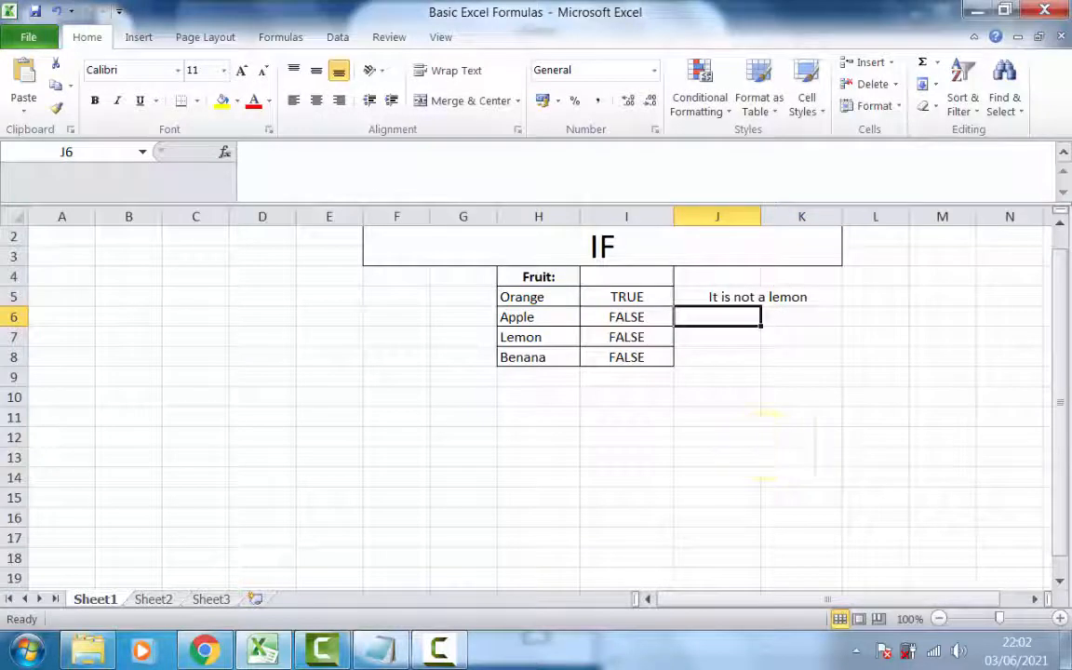
# - Fill the lemon IF formula from merged cell J5 down to row 8
pyautogui.click(802, 377)
pyautogui.click(822, 299)
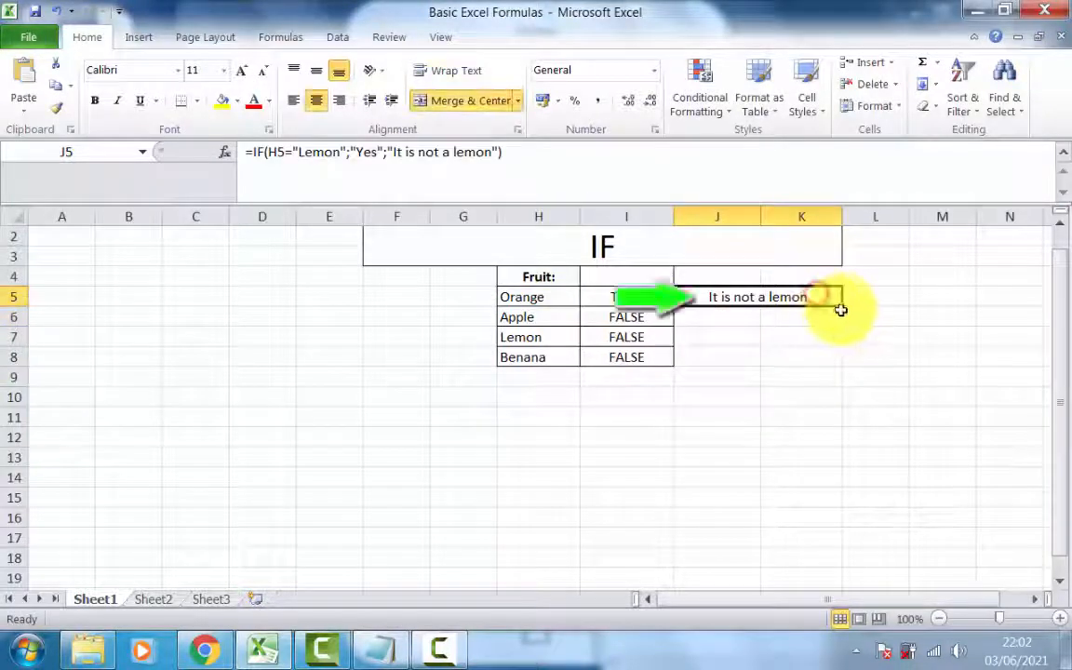
pyautogui.moveTo(841, 308); pyautogui.dragTo(828, 364)
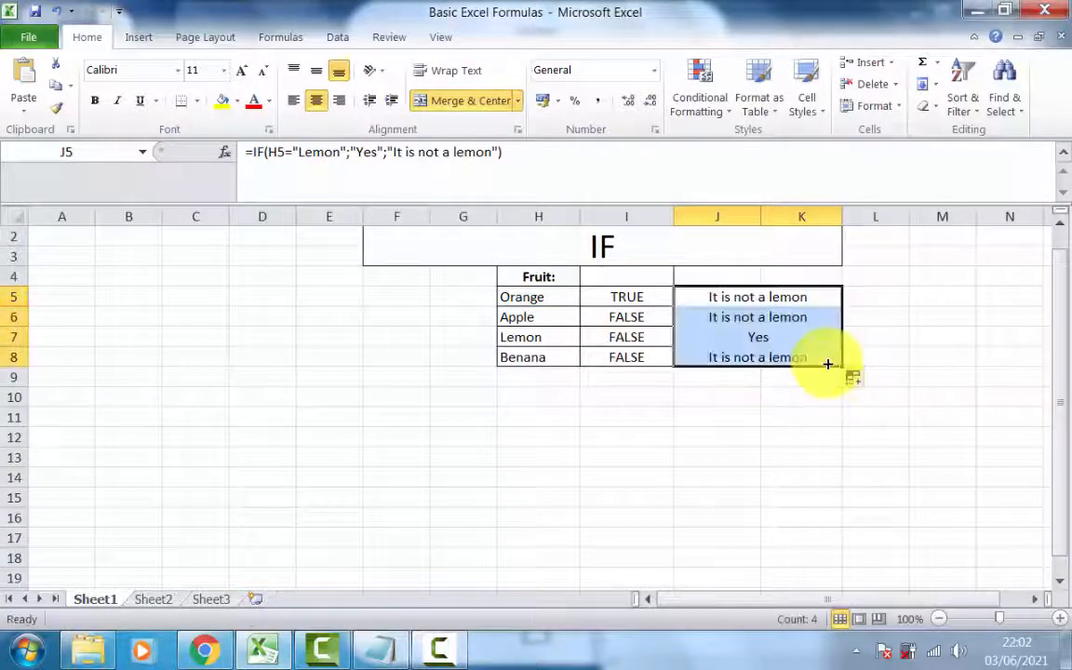
pyautogui.click(839, 407)
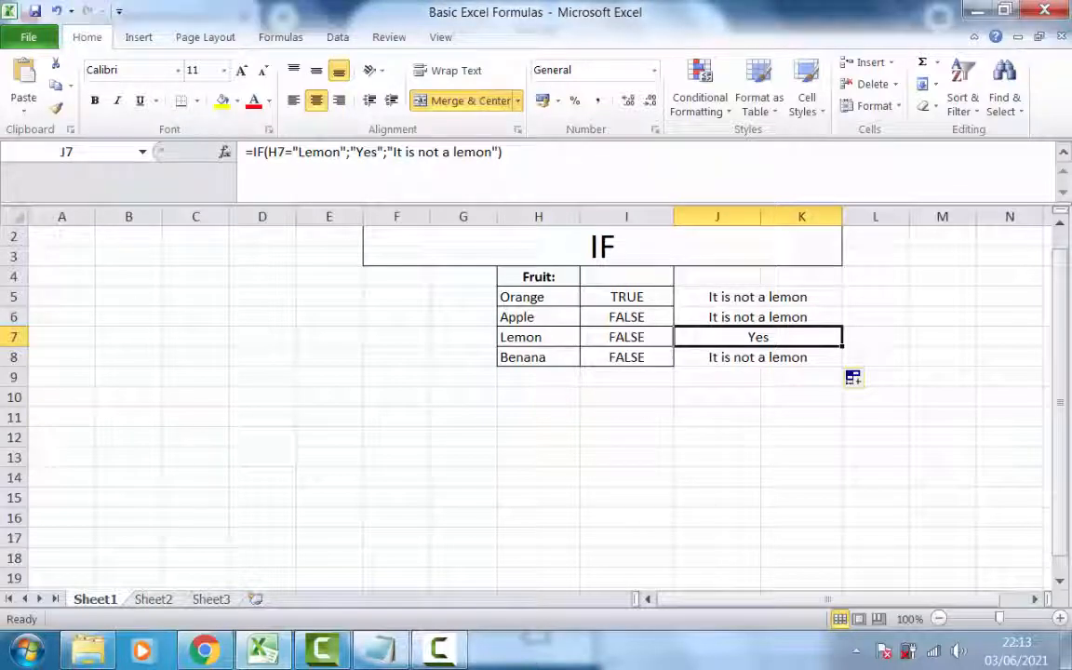
# - Enter the numbers 15, 25, 50 and 84 in cells H10 to H13 below the fruit table
pyautogui.click(562, 419)
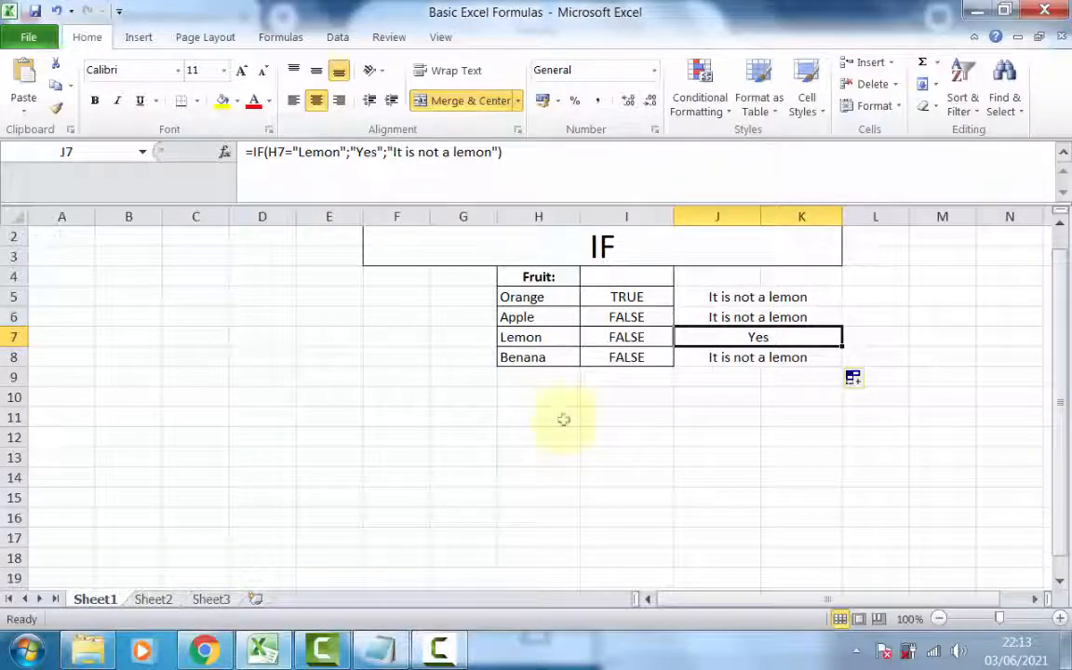
pyautogui.write('15 25')
pyautogui.click(559, 438)
pyautogui.write('50')
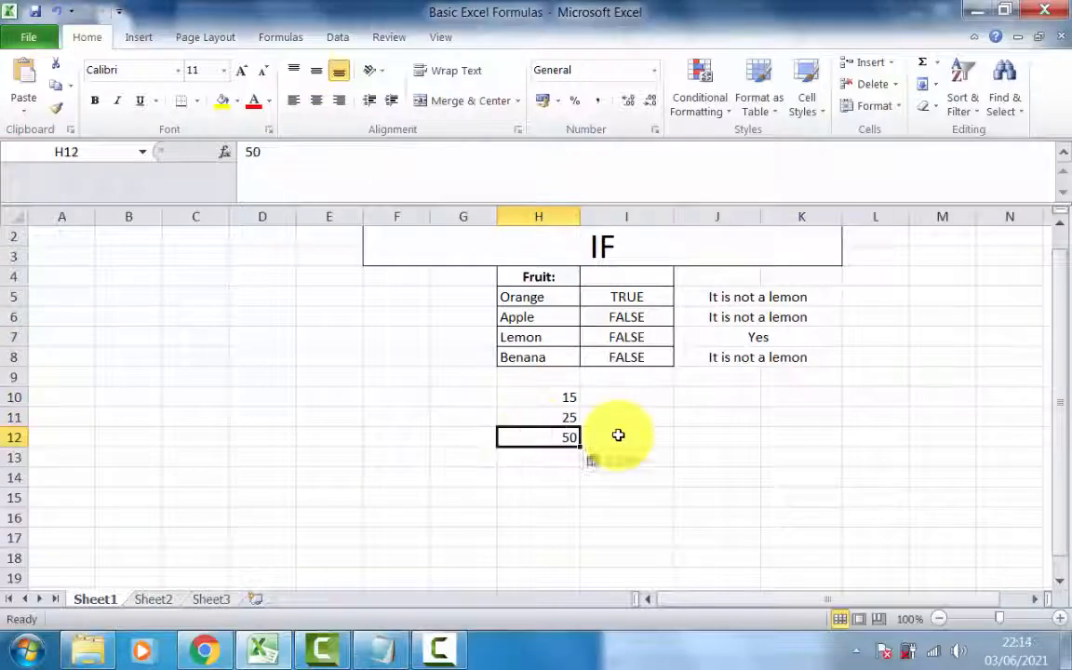
pyautogui.click(557, 457)
pyautogui.write('84')
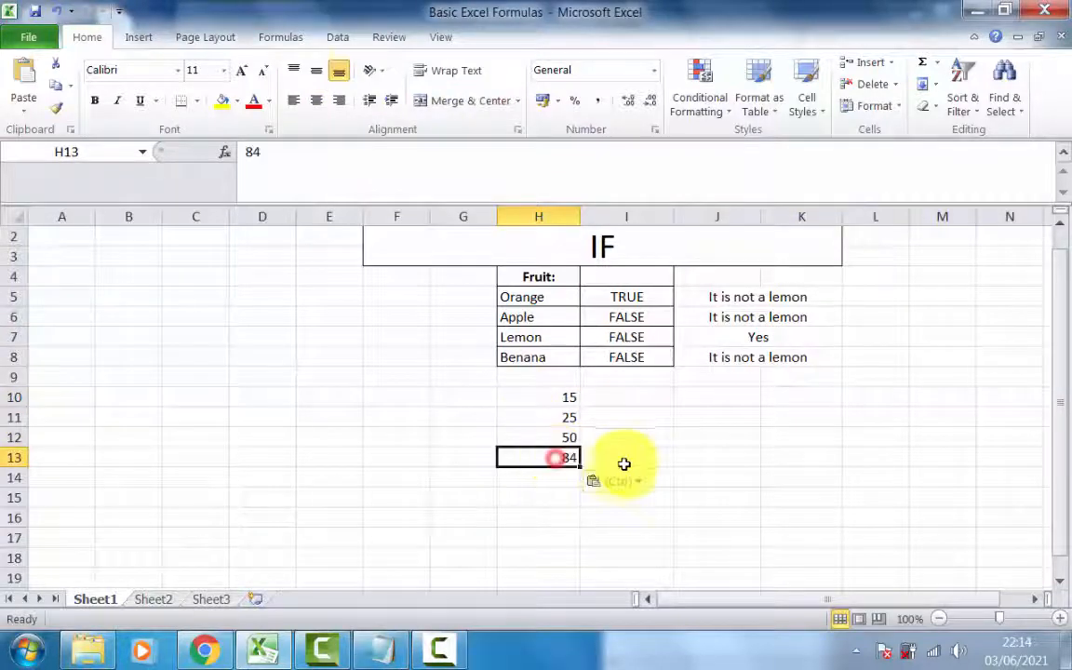
# - Enter the formula =IF(H10>30;H10*10;0) in cell I10, beside the first number
pyautogui.click(642, 399)
pyautogui.write('=if(')
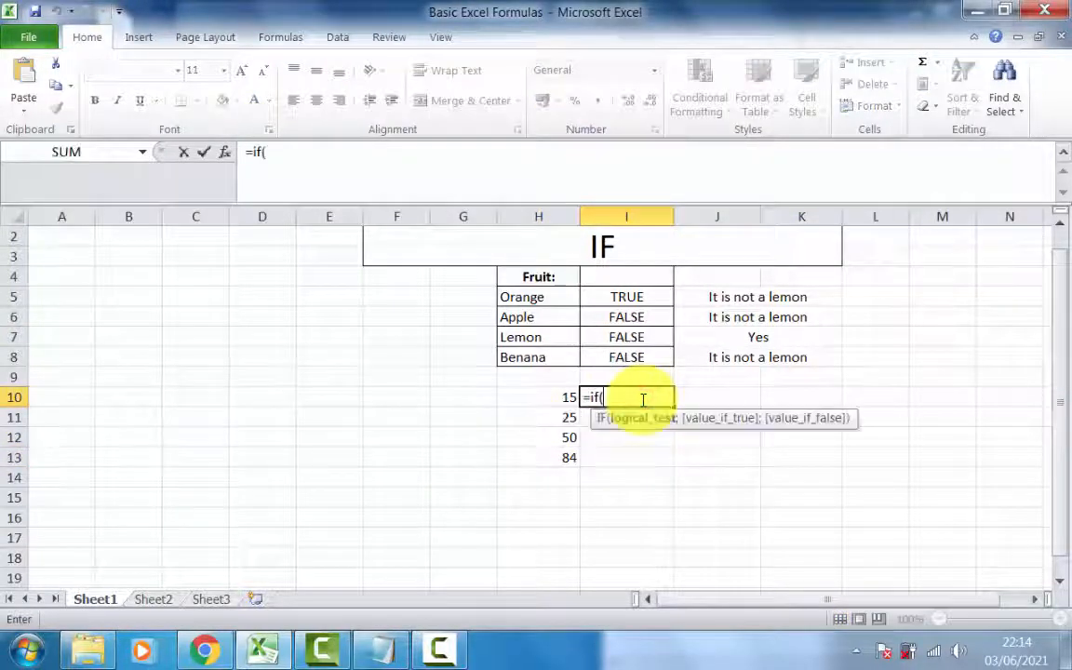
pyautogui.click(527, 397)
pyautogui.write('>30')
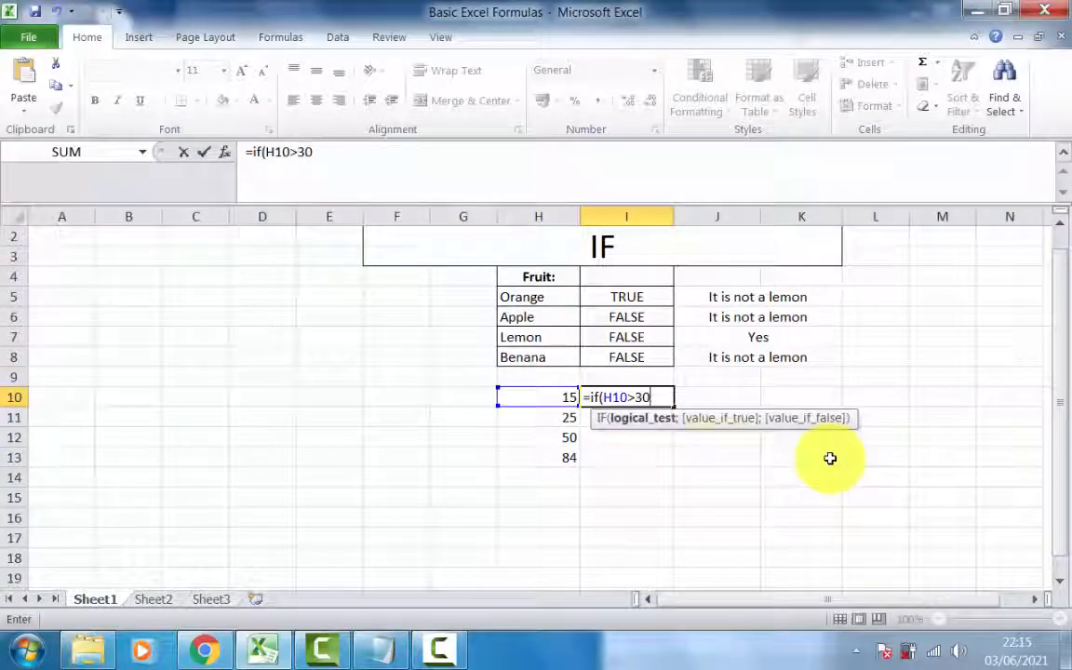
pyautogui.write(';')
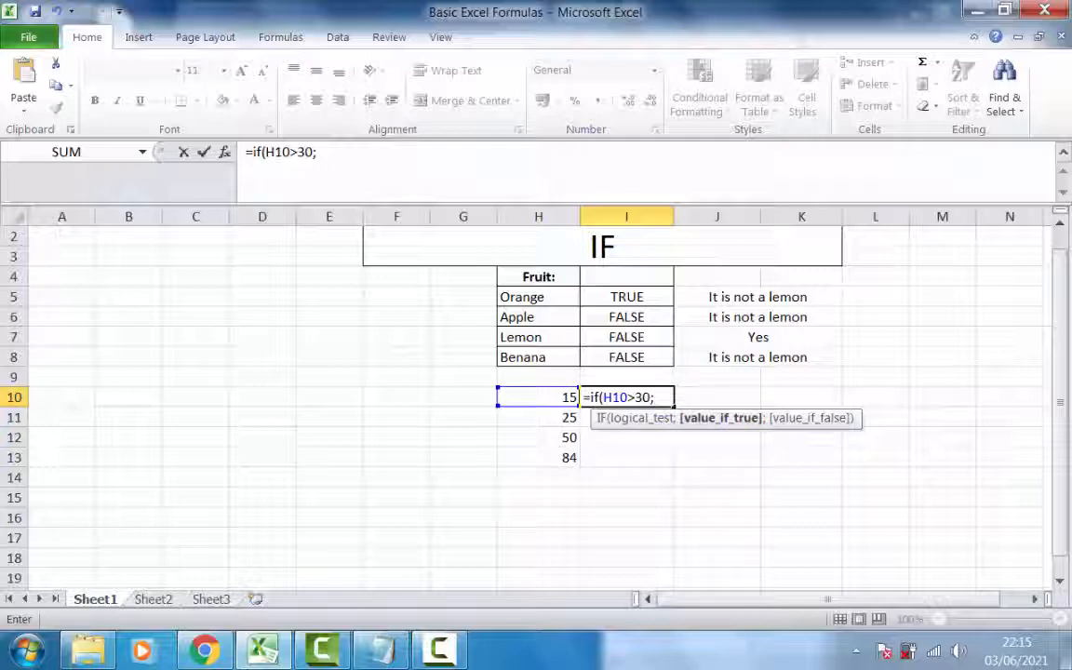
pyautogui.click(538, 395)
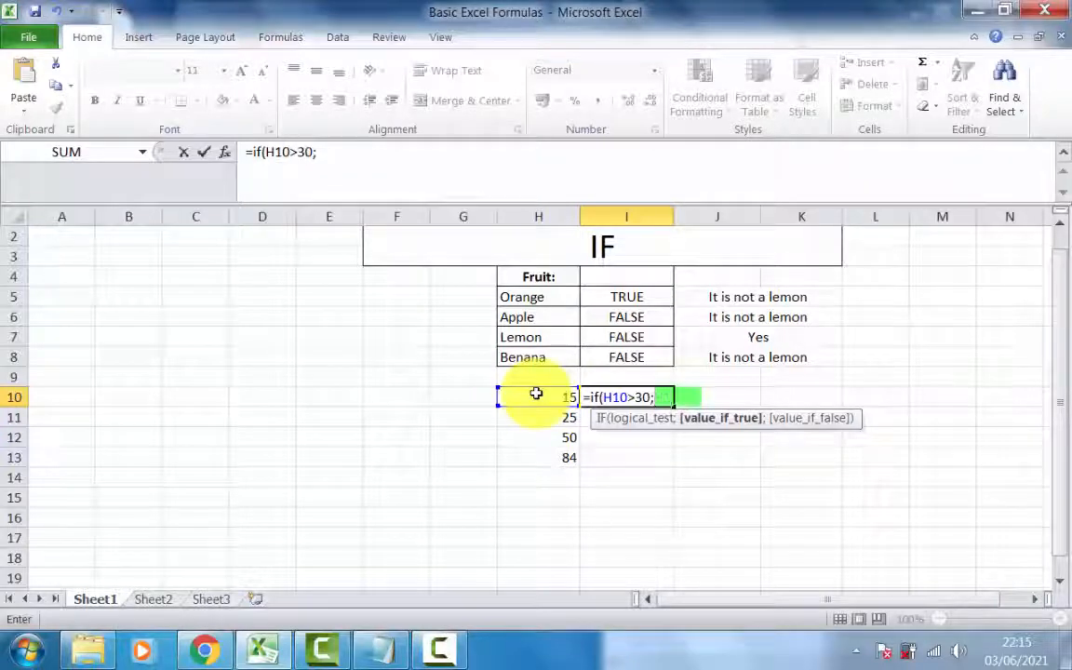
pyautogui.write('*10')
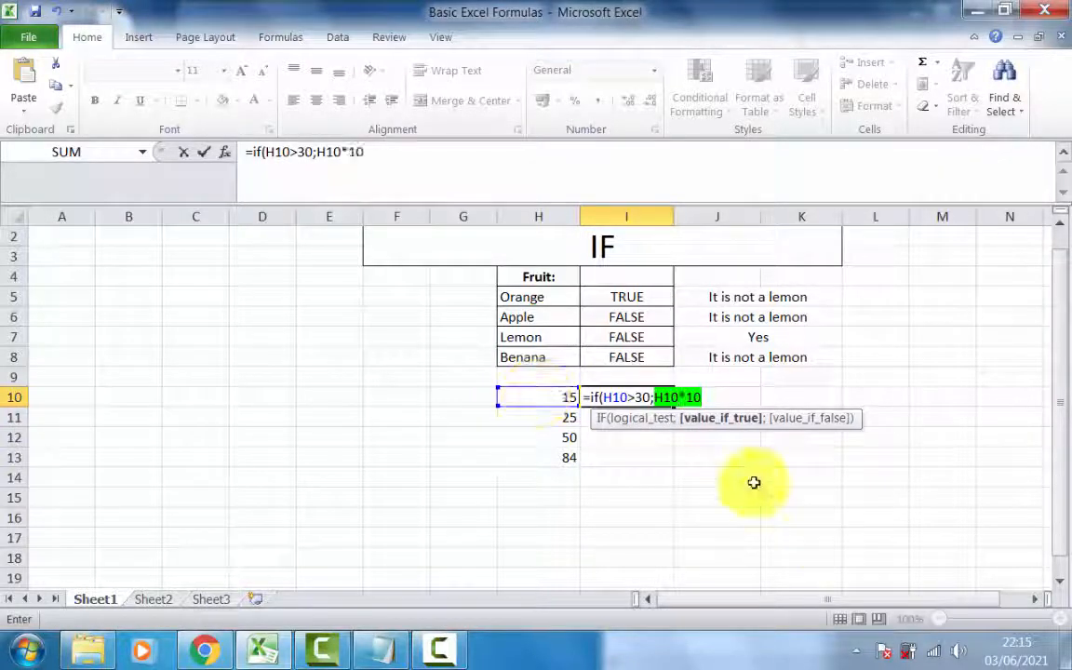
pyautogui.write(';')
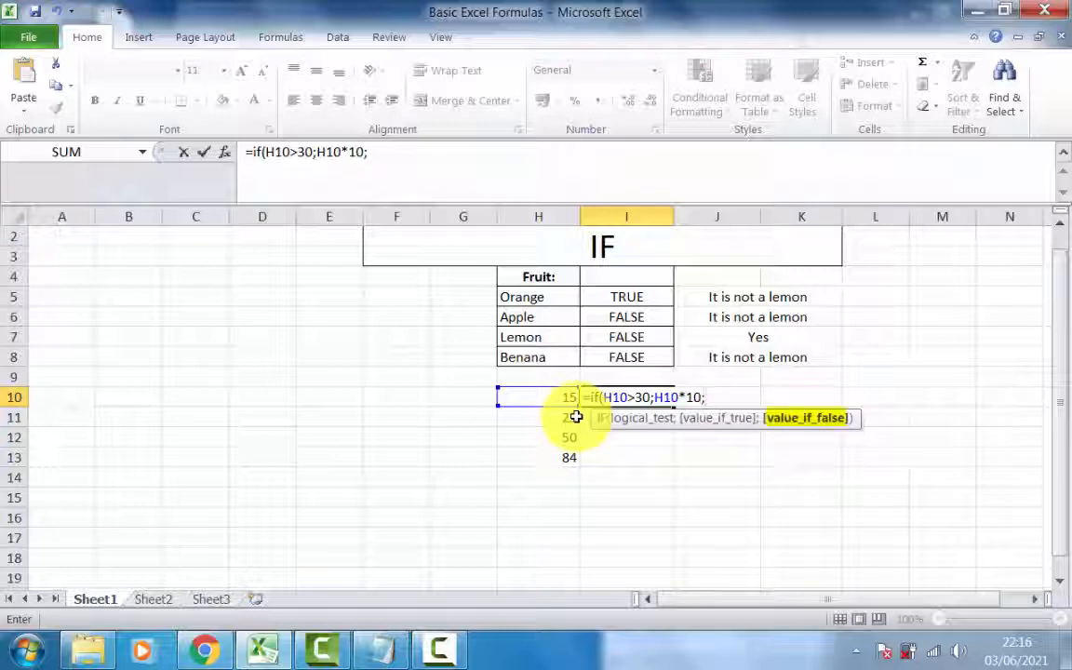
pyautogui.write('0)')
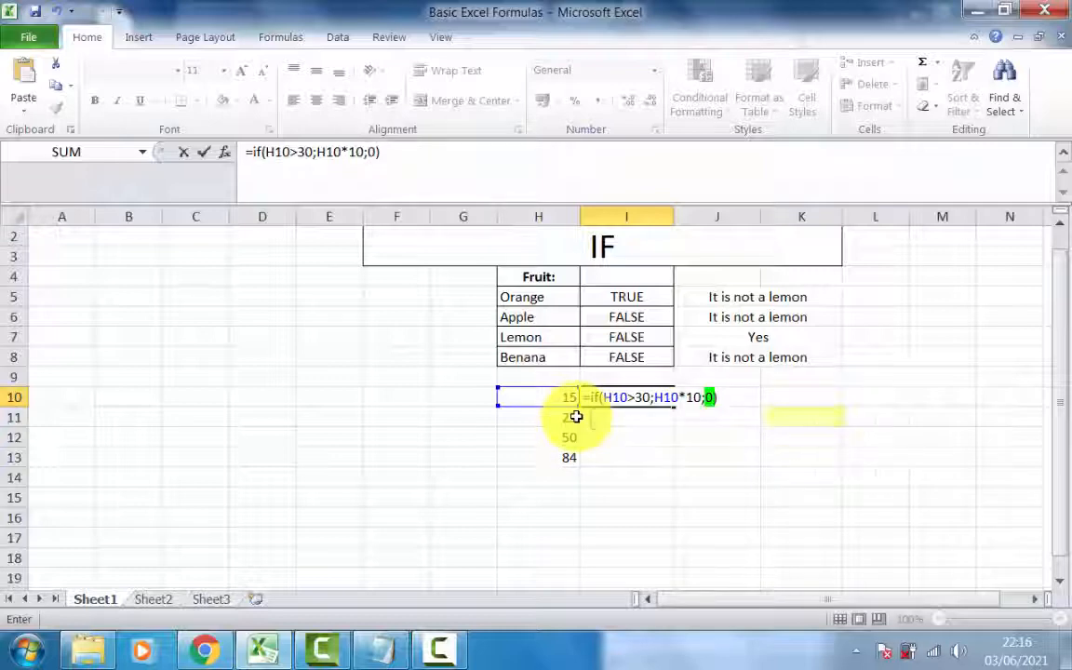
pyautogui.press('Return')
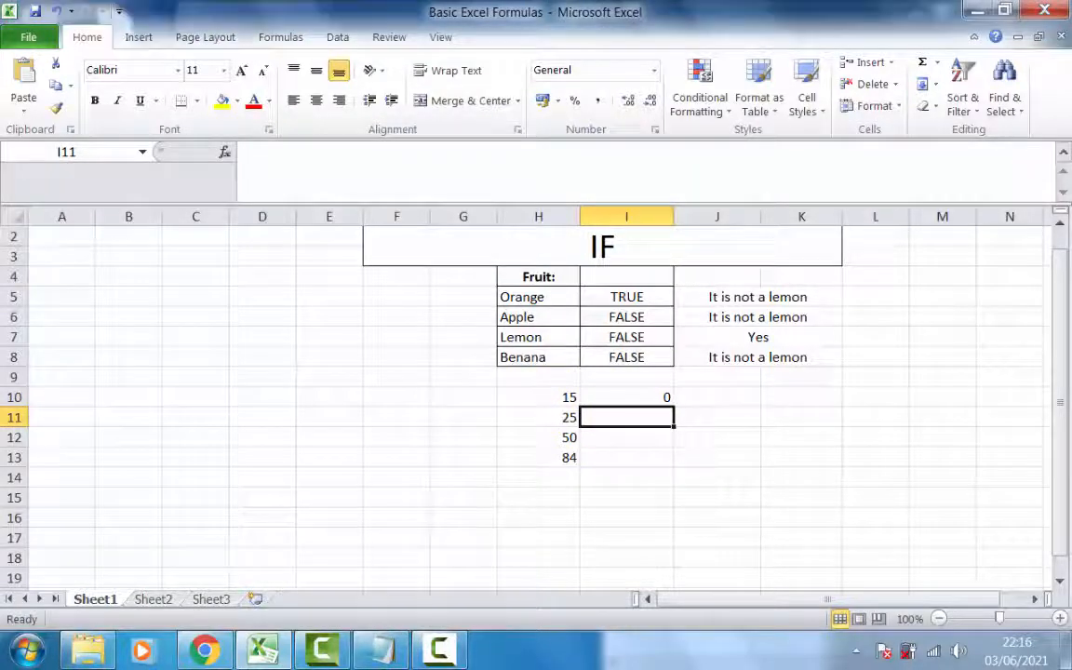
# - Fill the number IF formula from I10 down to I13 and check it against the values in column H
pyautogui.press('Down')
pyautogui.click(656, 398)
pyautogui.moveTo(674, 407); pyautogui.dragTo(663, 463)
pyautogui.click(737, 453)
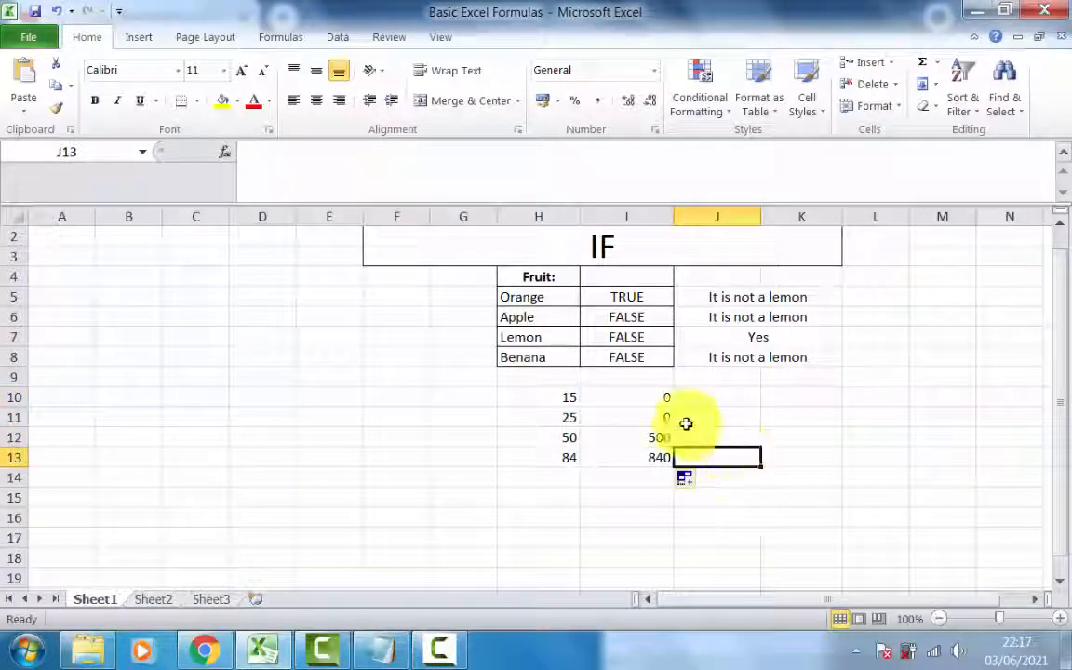
pyautogui.click(542, 436)
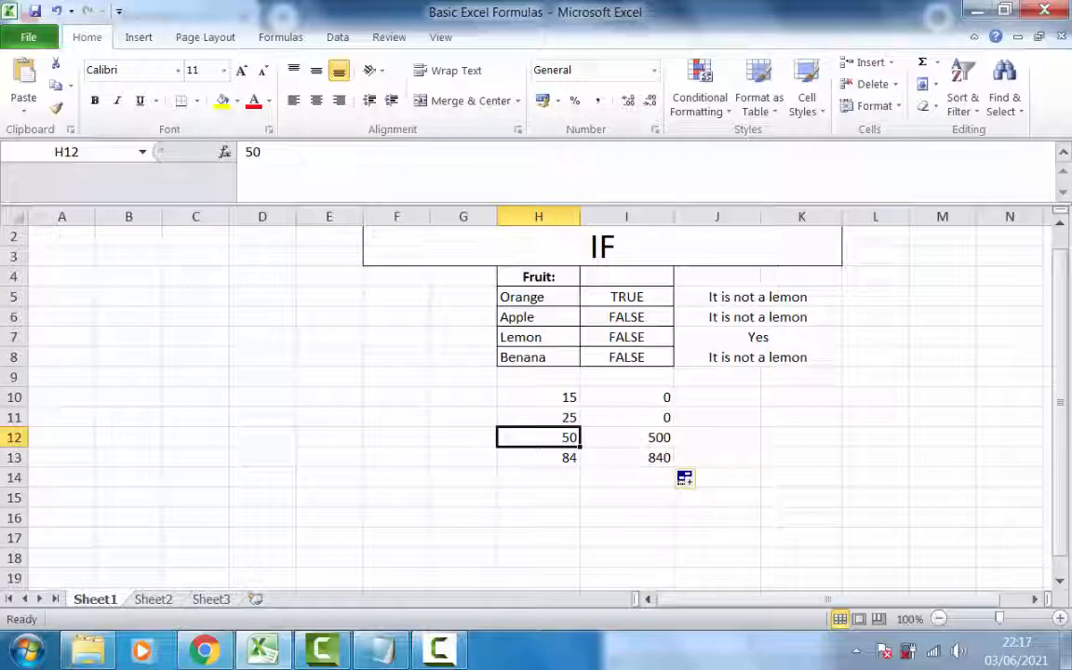
pyautogui.press('Down')
pyautogui.click(634, 455)
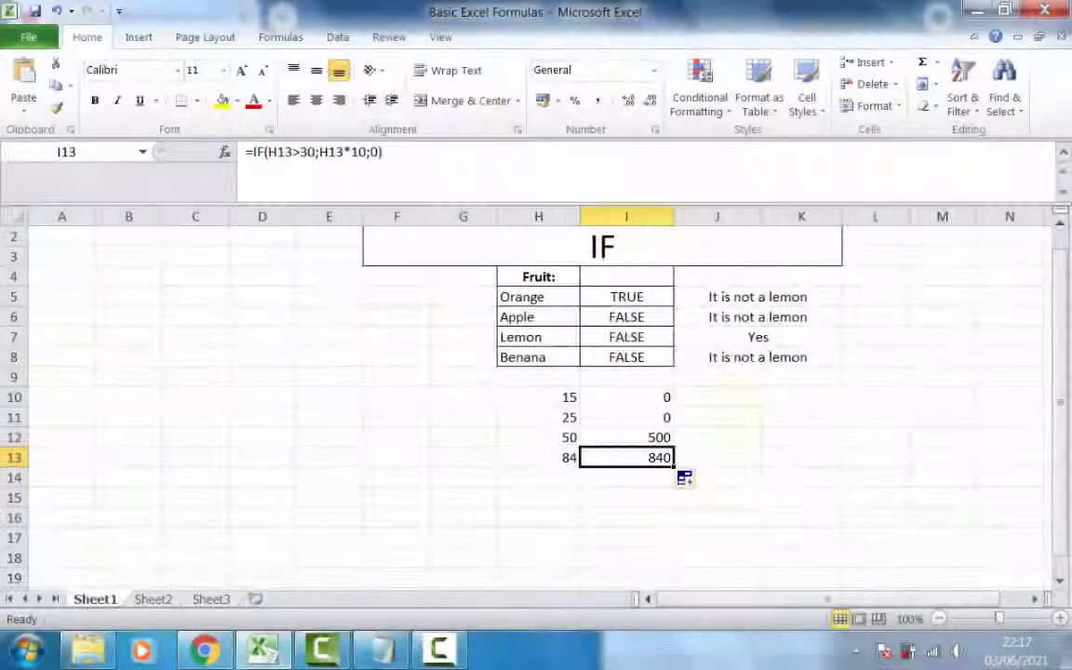
# - Enter the formula =IF(H10<30;H10-10;H10/10) in cell J10, beside the first multiplication result
pyautogui.click(717, 395)
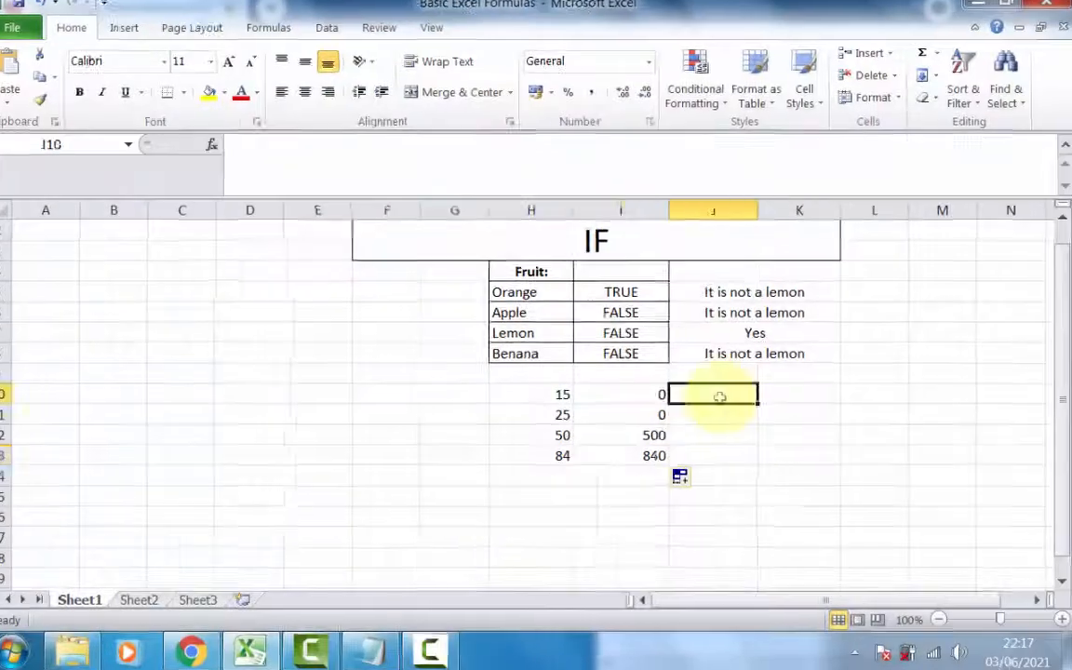
pyautogui.write('=if(')
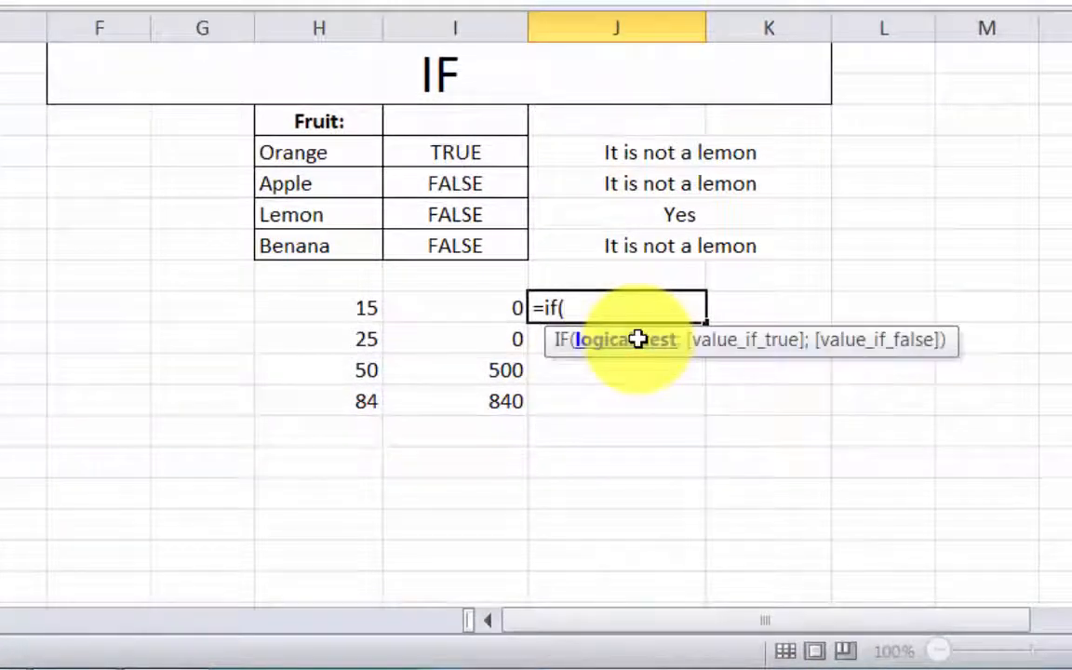
pyautogui.click(321, 308)
pyautogui.write('<30')
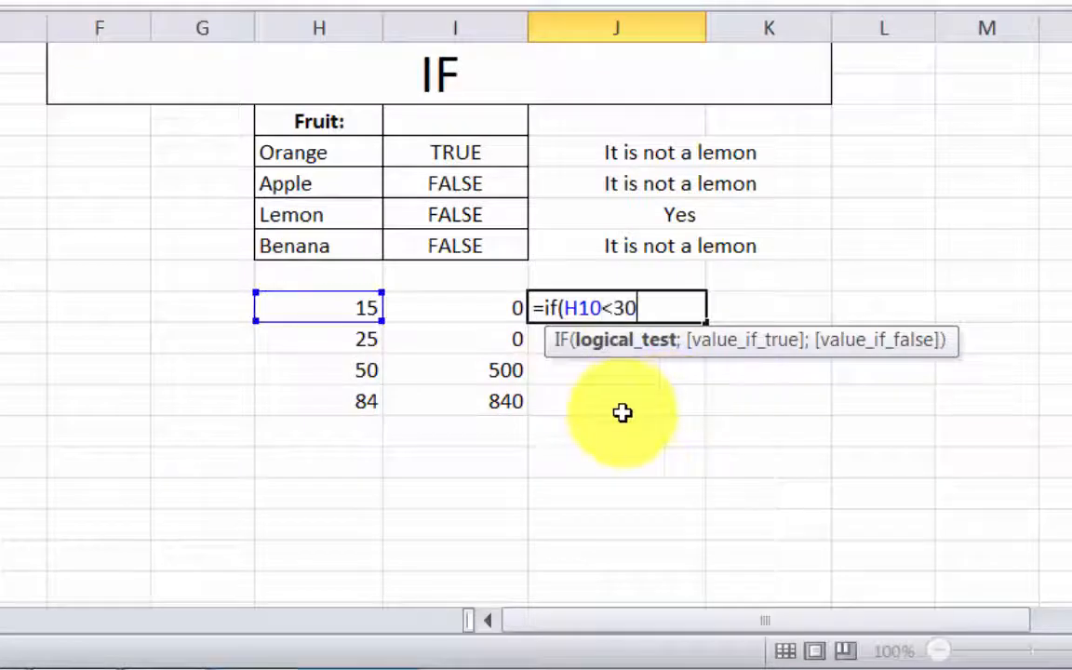
pyautogui.write(';')
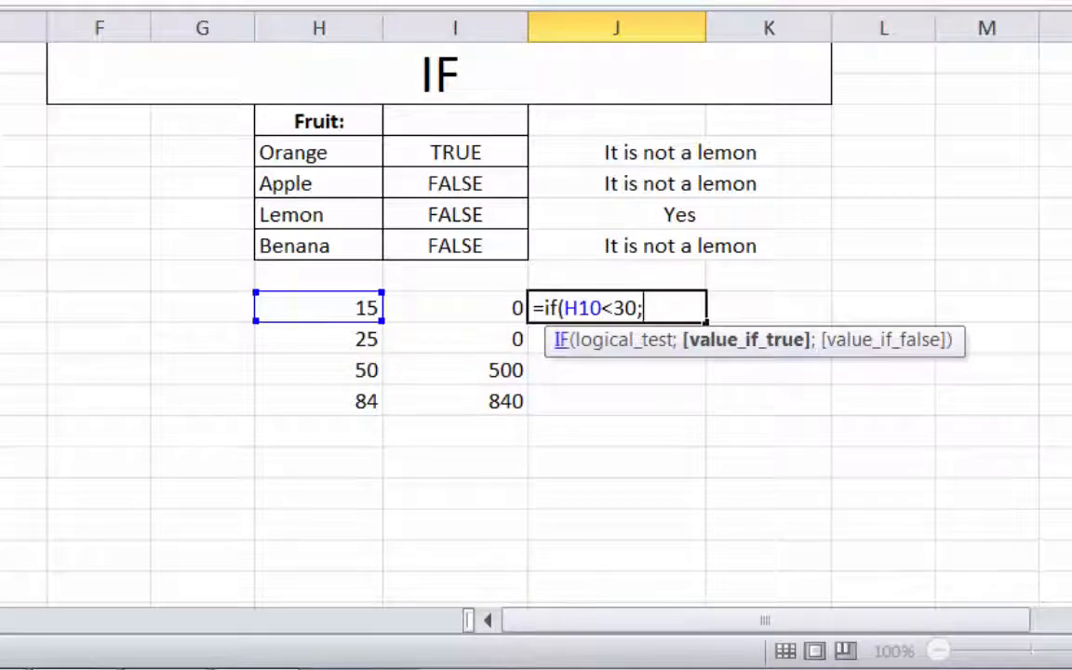
pyautogui.write('H10')
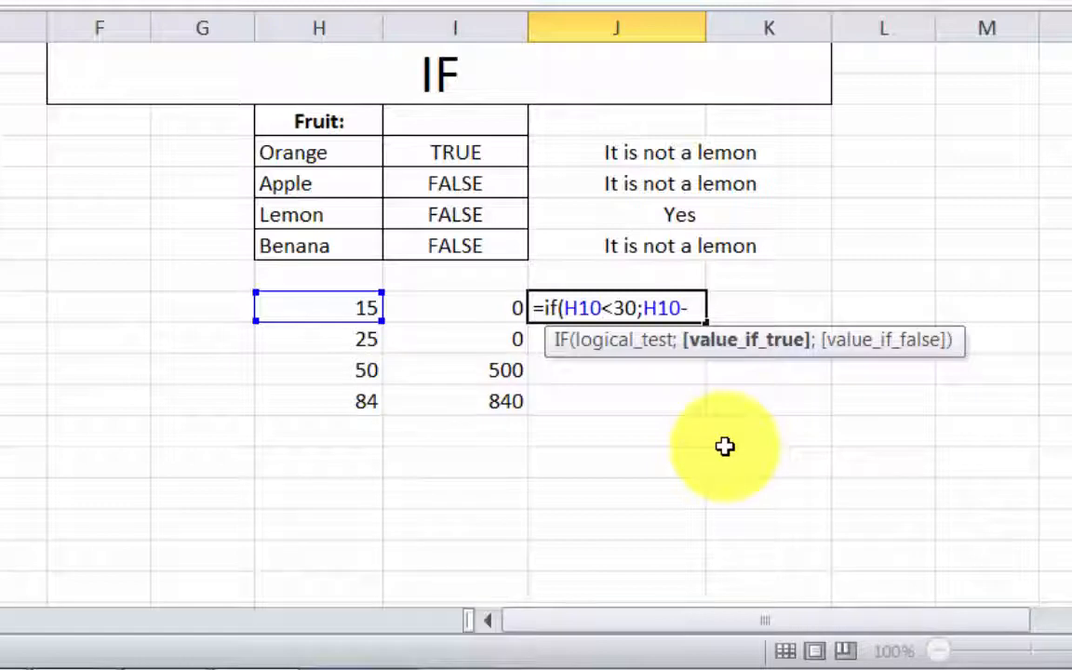
pyautogui.write('-10')
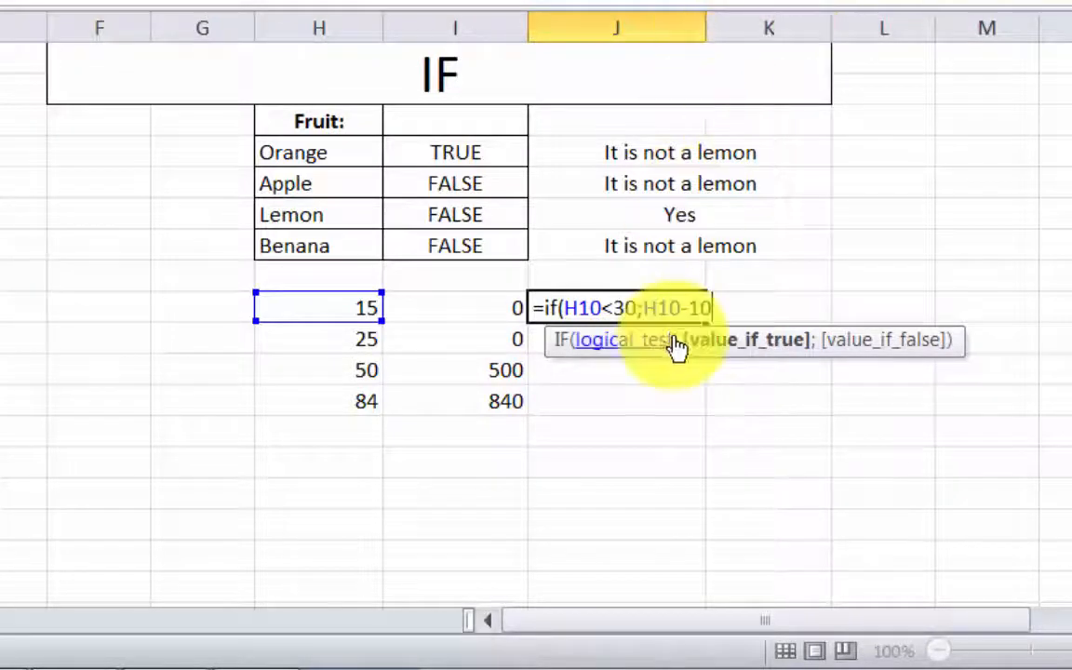
pyautogui.write(';')
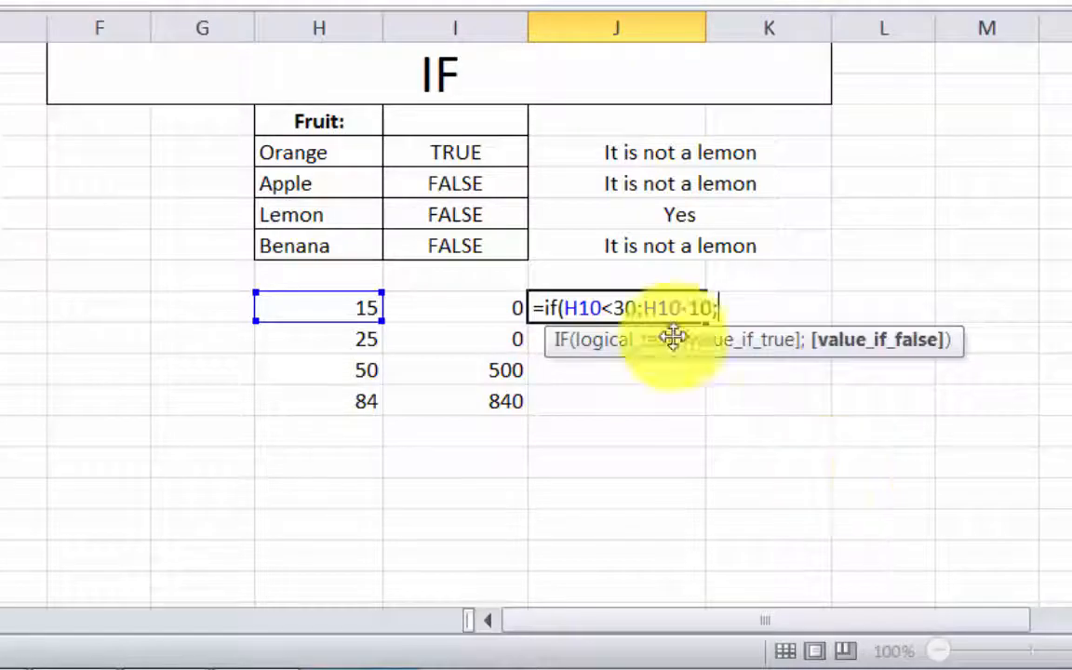
pyautogui.click(308, 306)
pyautogui.write('/10')
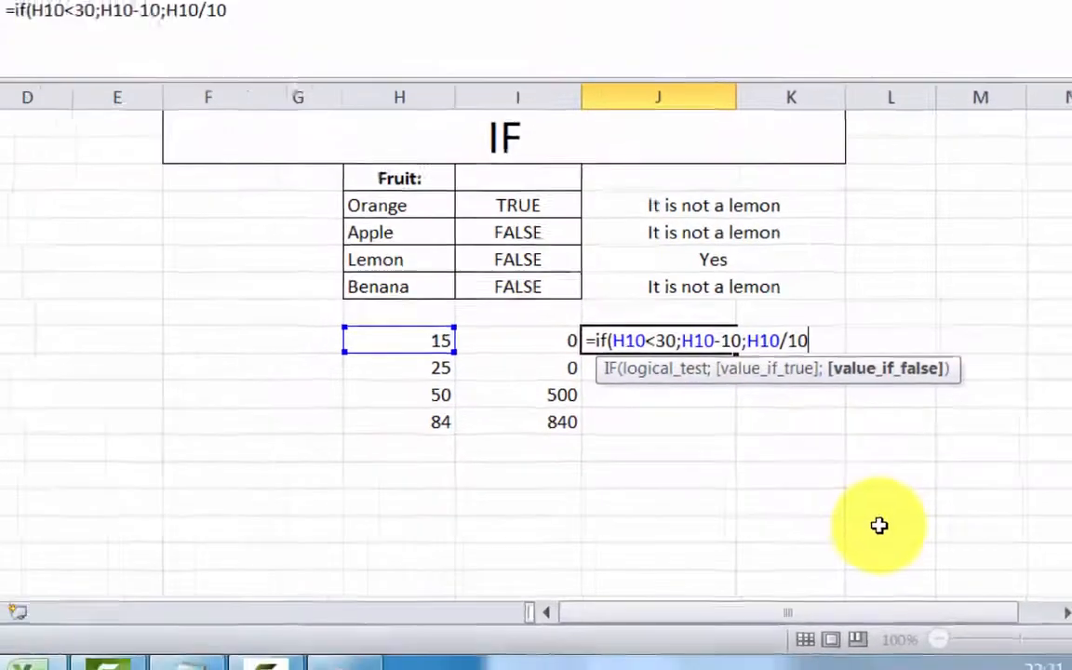
pyautogui.write(')')
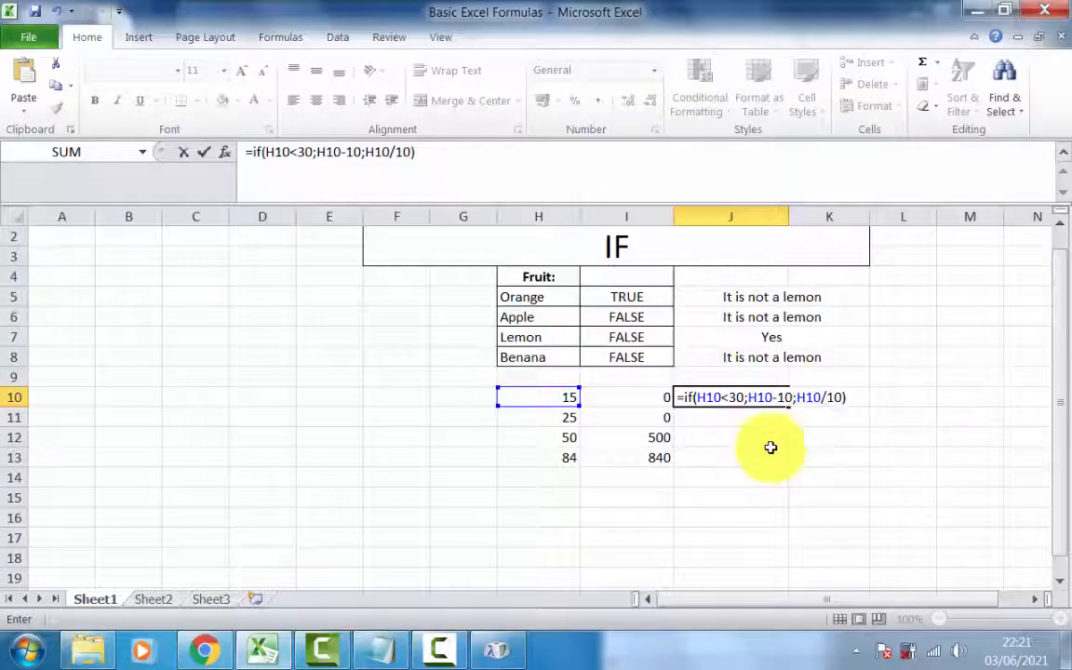
pyautogui.press('Return')
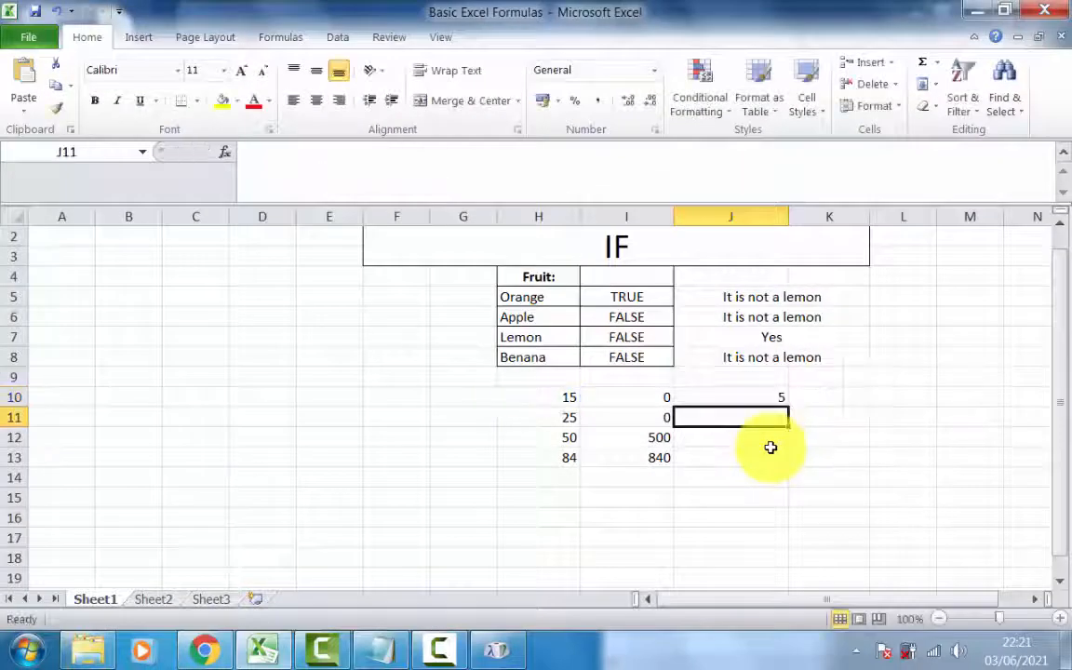
# - Fill the subtract-or-divide IF formula from J10 down to J13 and check the results against the numbers in column H
pyautogui.click(749, 401)
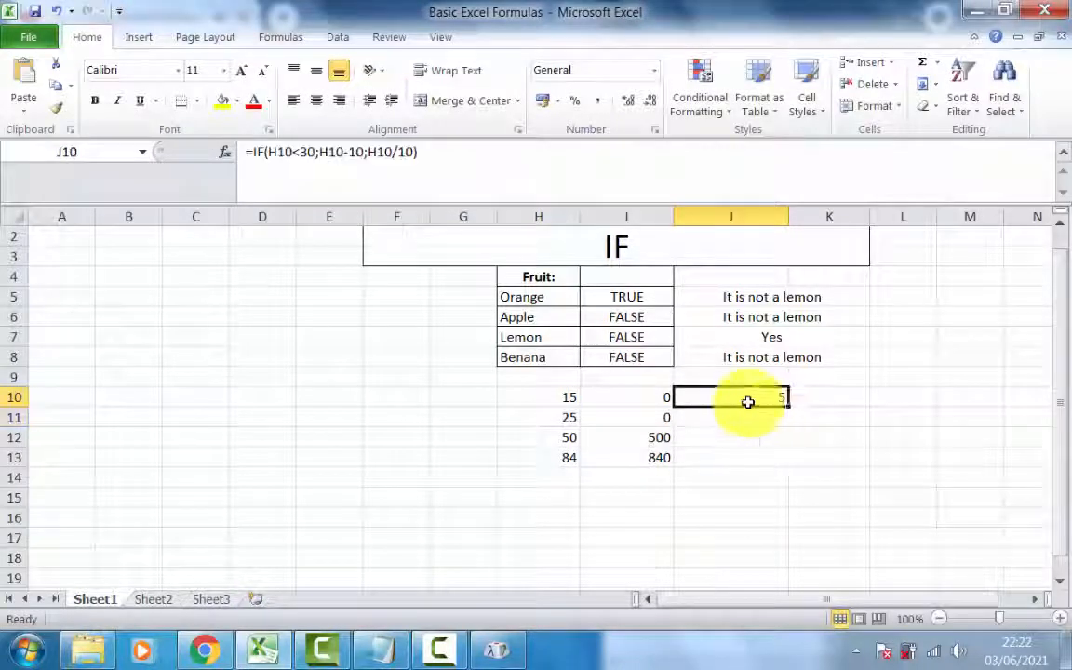
pyautogui.moveTo(787, 408); pyautogui.dragTo(761, 466)
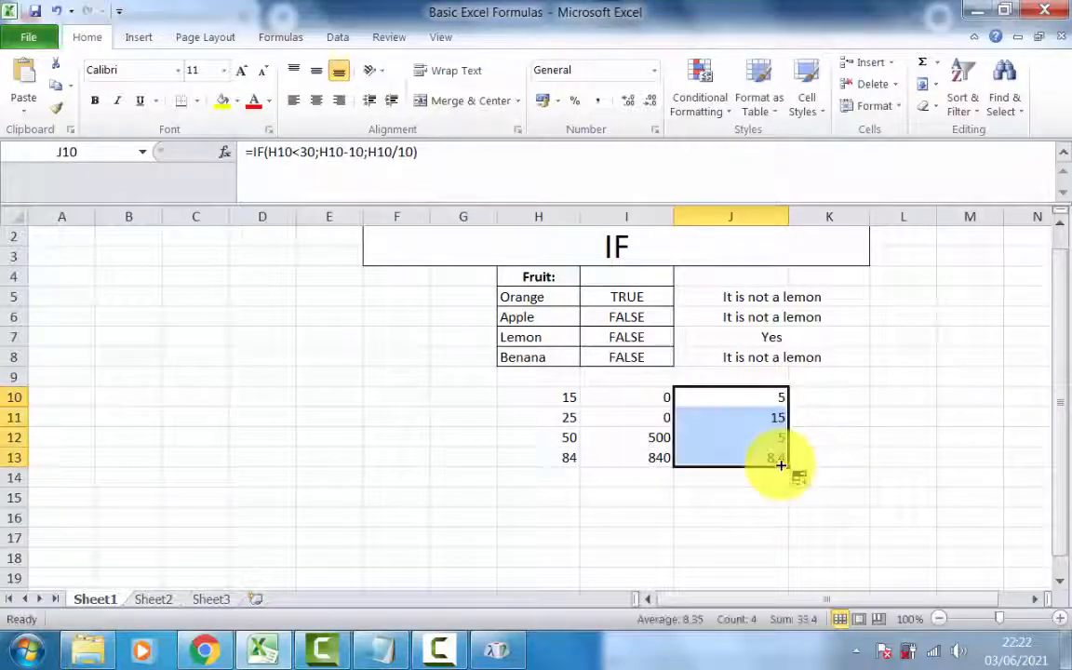
pyautogui.click(849, 433)
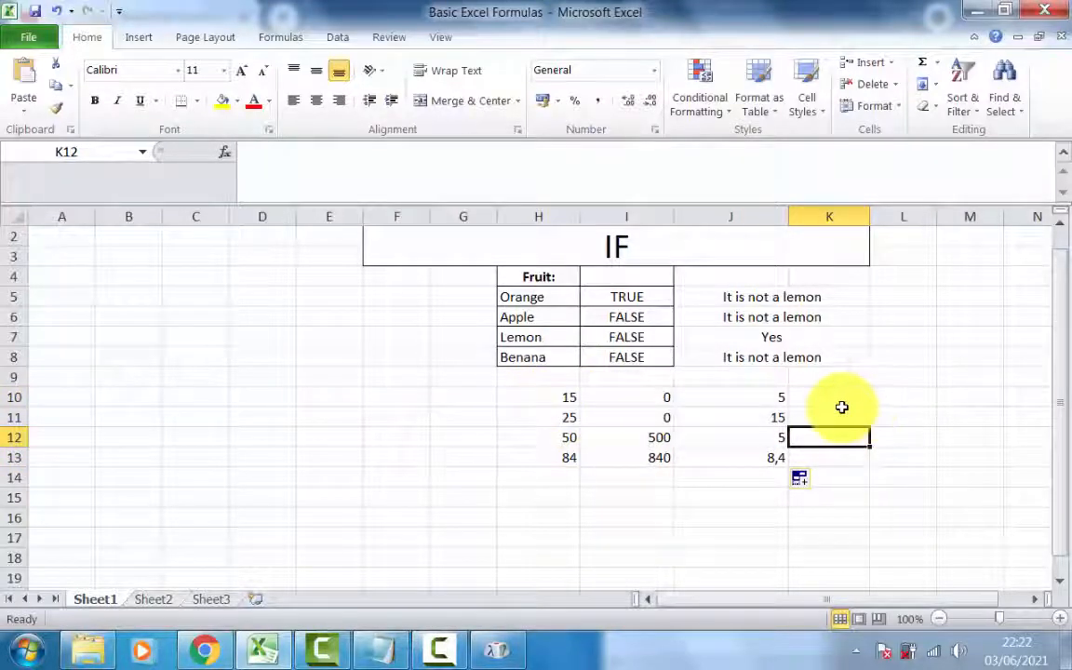
pyautogui.click(545, 398)
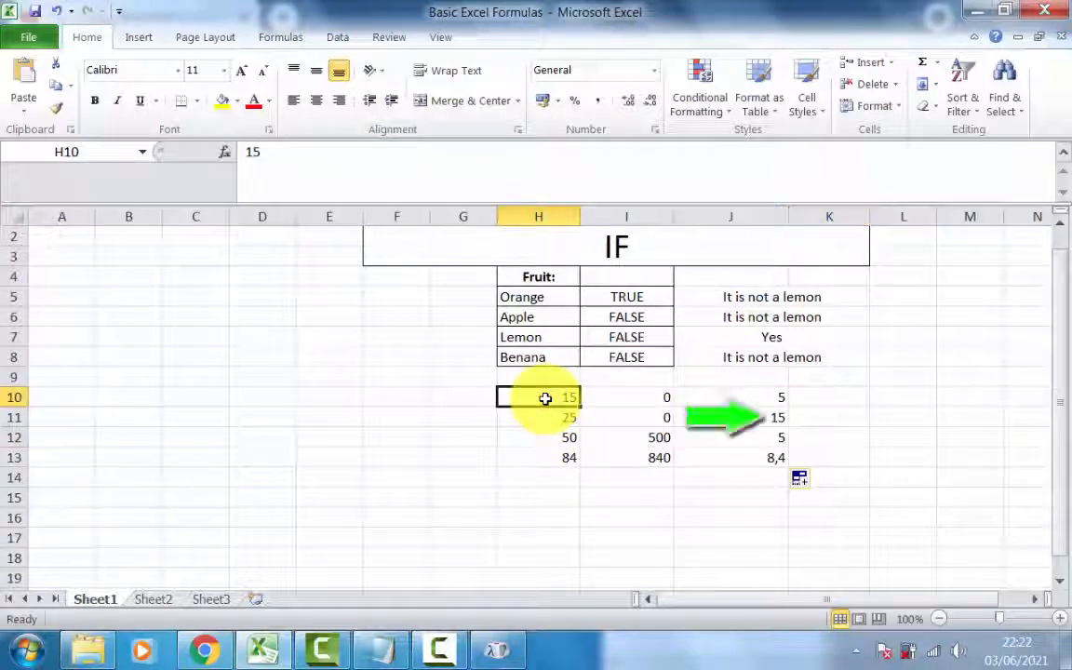
pyautogui.click(725, 437)
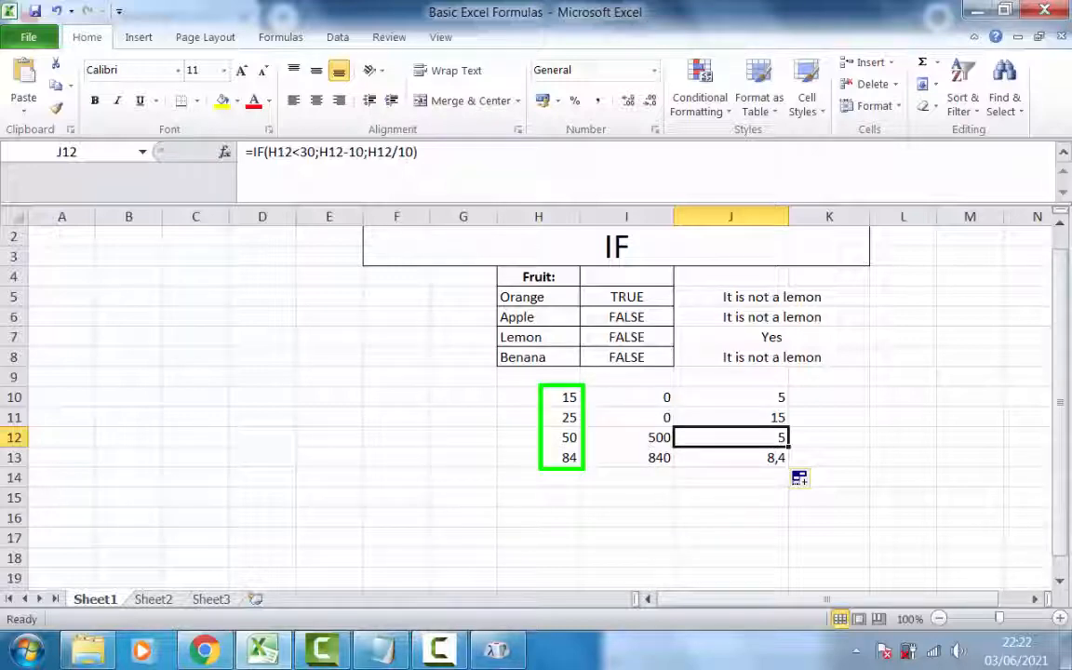
pyautogui.click(726, 456)
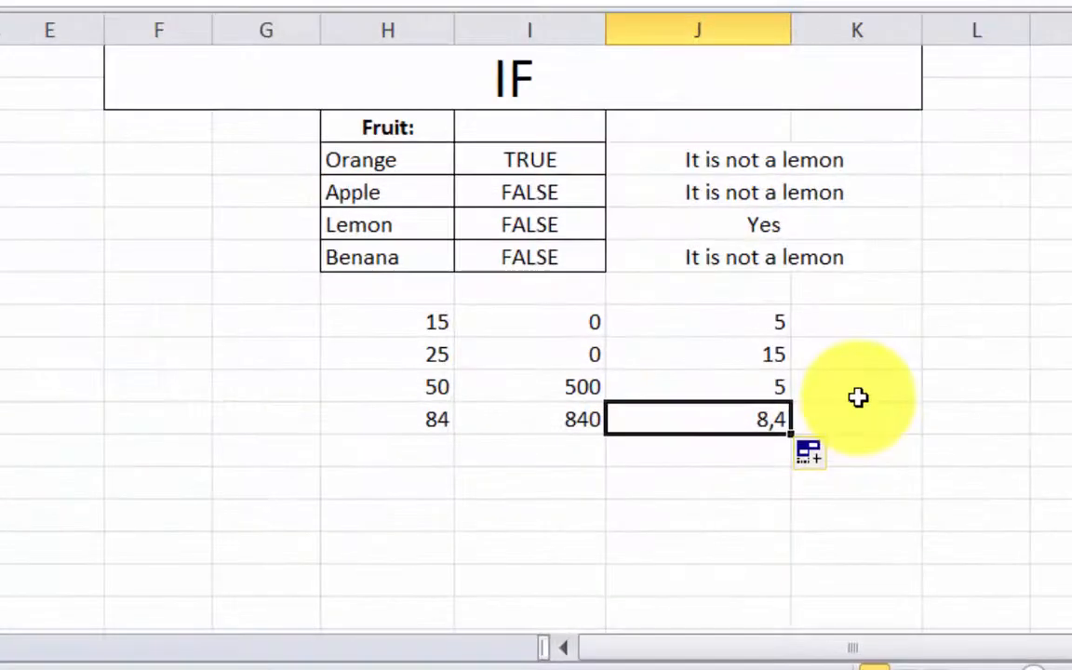
# - Enter Yes in cell H15 and begin an IF formula in I15 with the logical test H15="Yes"
pyautogui.click(861, 395)
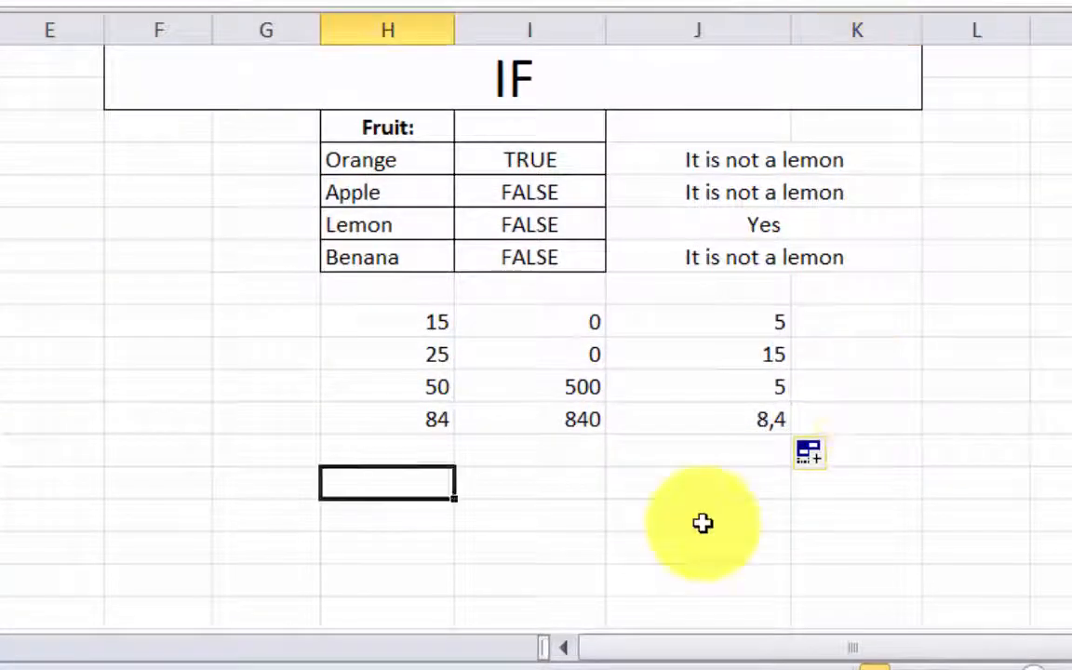
pyautogui.write('Yes')
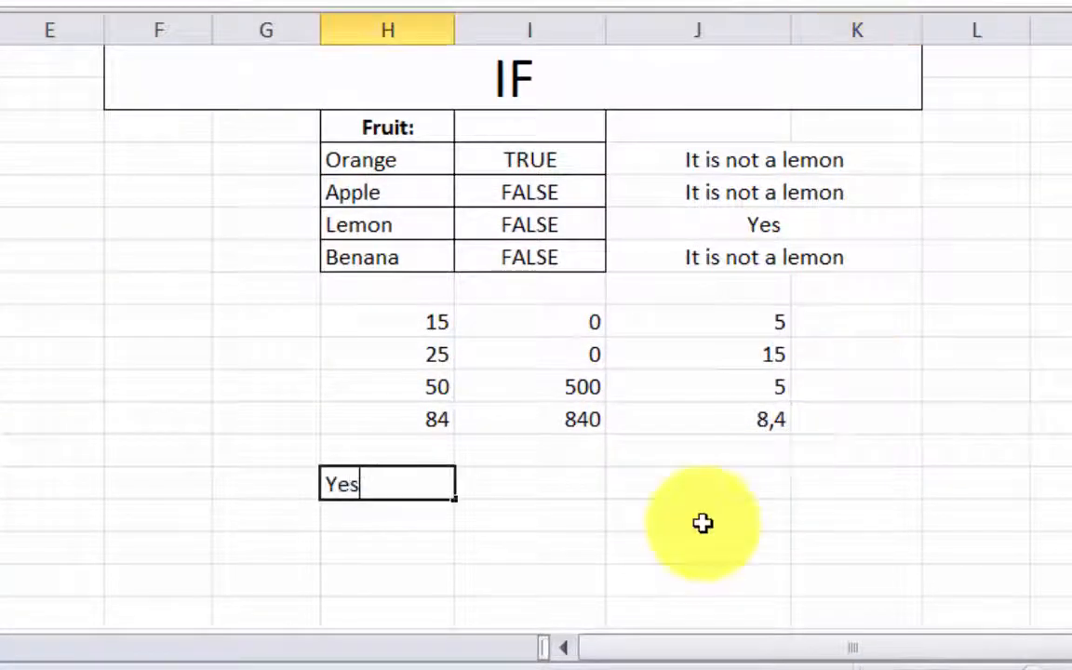
pyautogui.click(532, 480)
pyautogui.write('=')
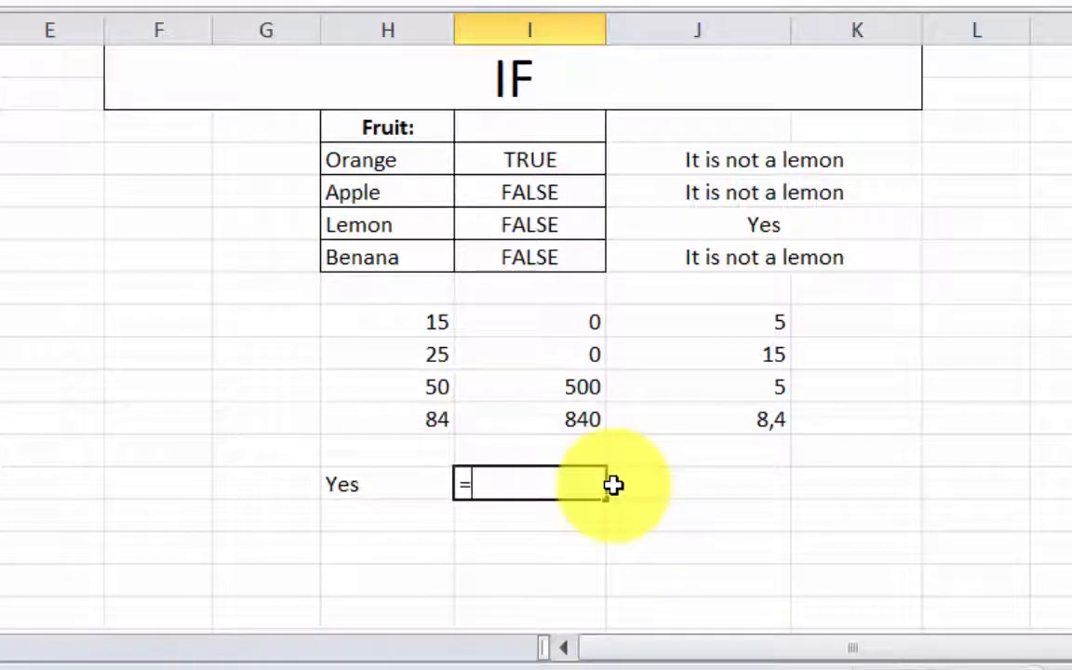
pyautogui.write('if(')
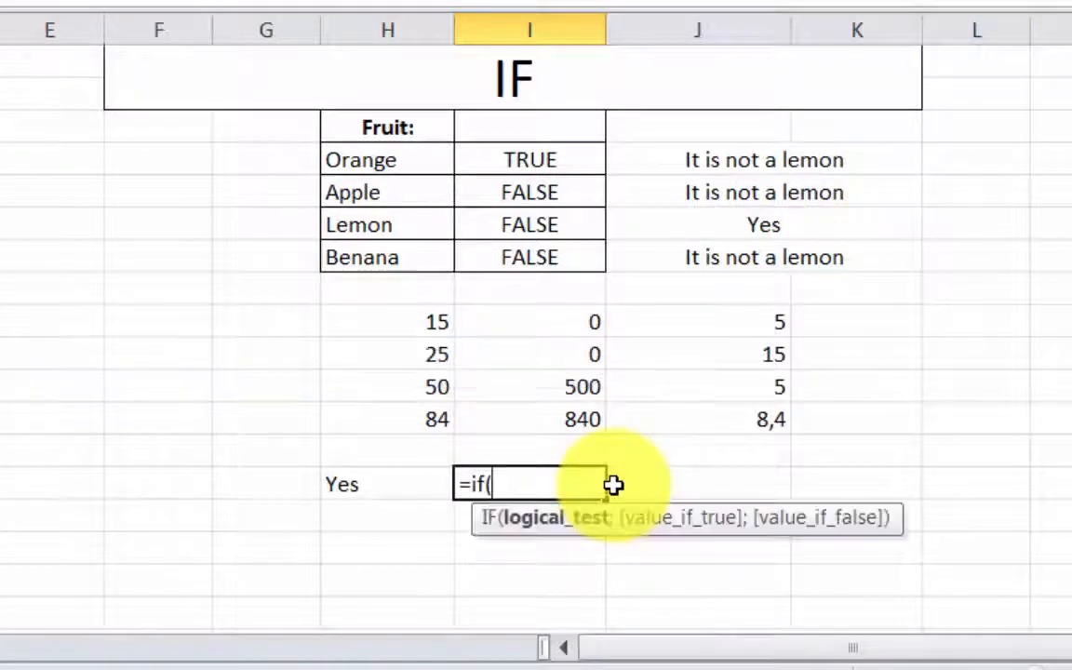
pyautogui.press('Left')
pyautogui.write('=')
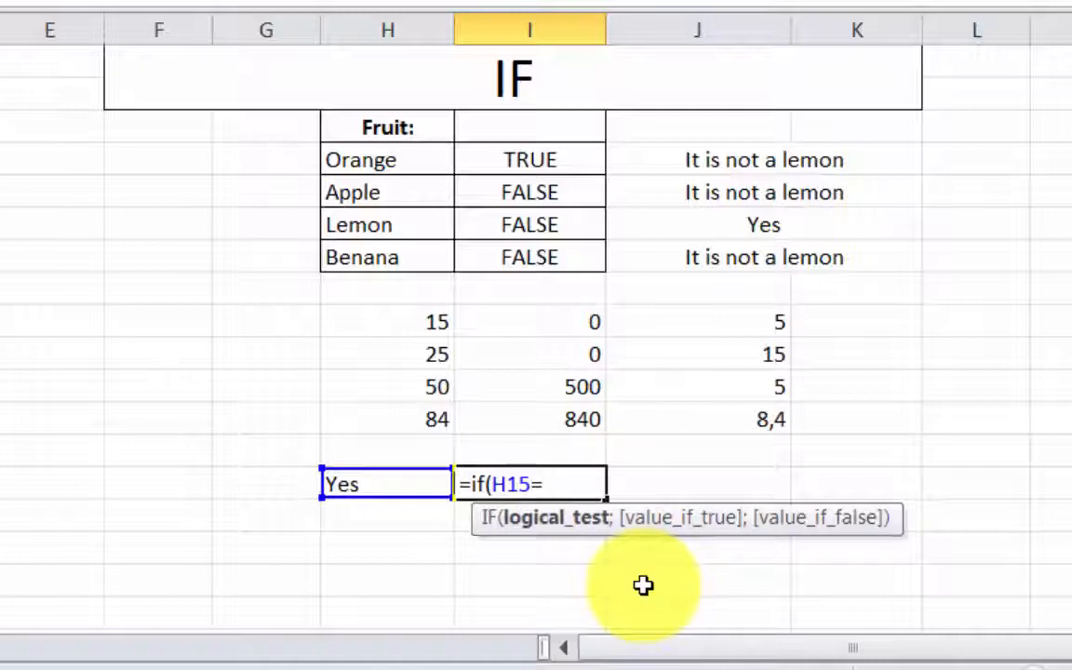
pyautogui.write('"Yes')
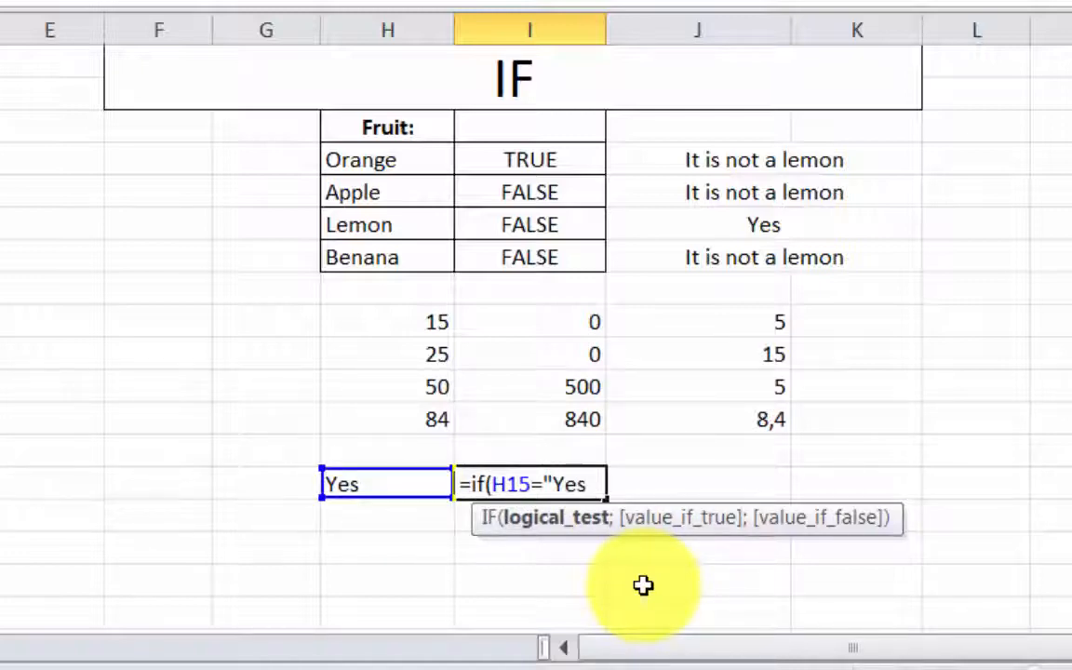
pyautogui.write('t"')
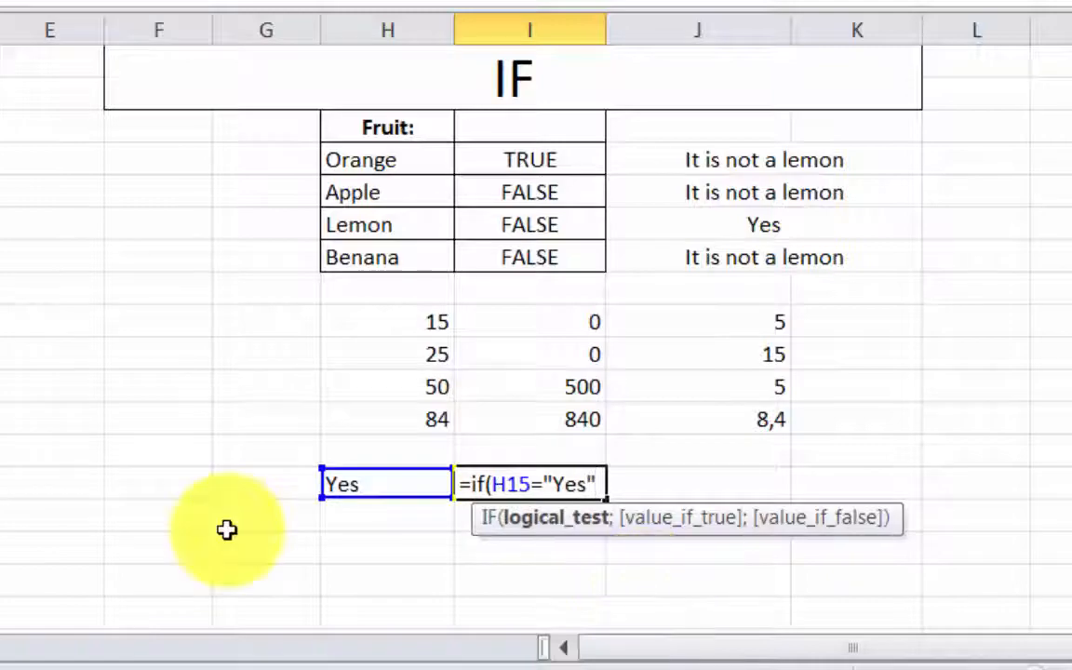
pyautogui.write(';')
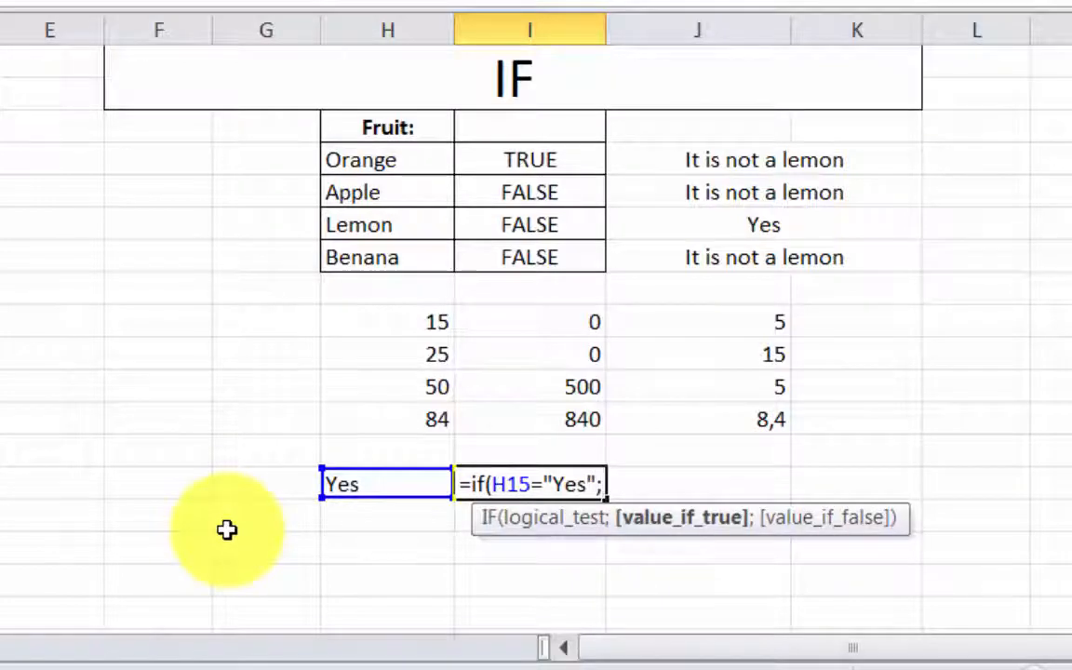
# - Complete the I15 formula with SUM(H10:H13) as the true value and AVERAGE(H10:H13) as the false value
pyautogui.write('sum')
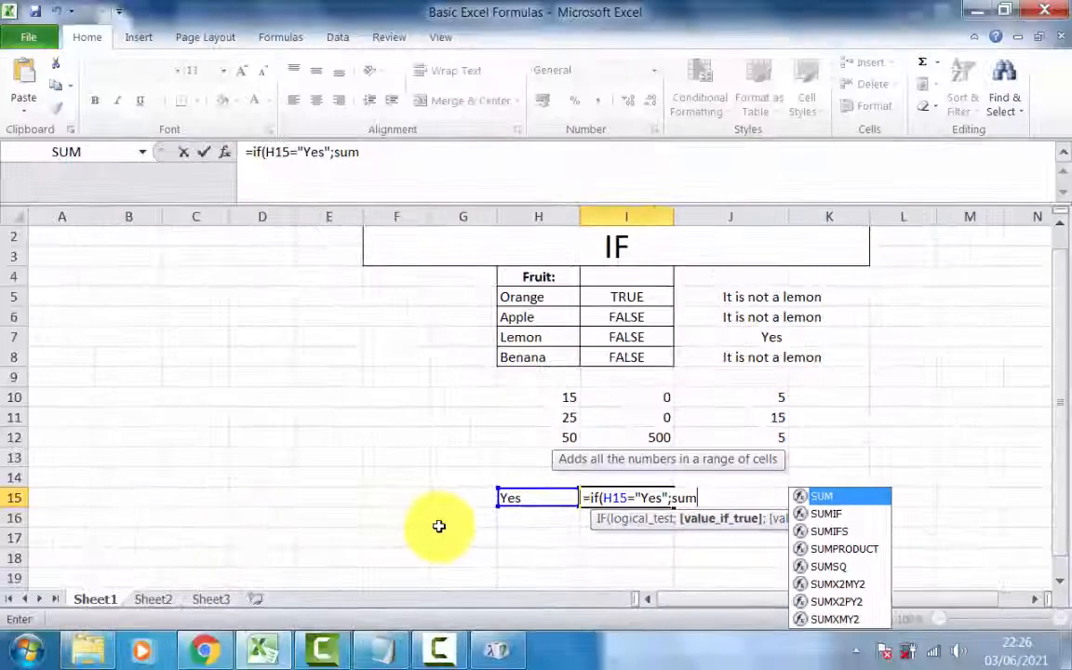
pyautogui.write('(')
pyautogui.moveTo(558, 397); pyautogui.dragTo(556, 454)
pyautogui.write(')')
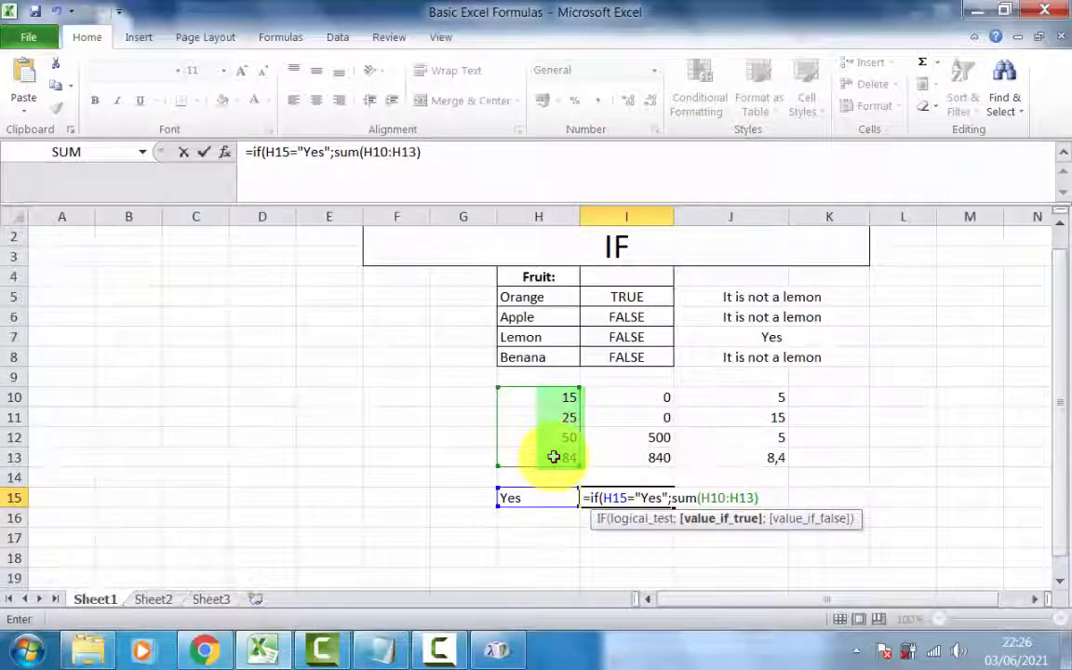
pyautogui.write(';')
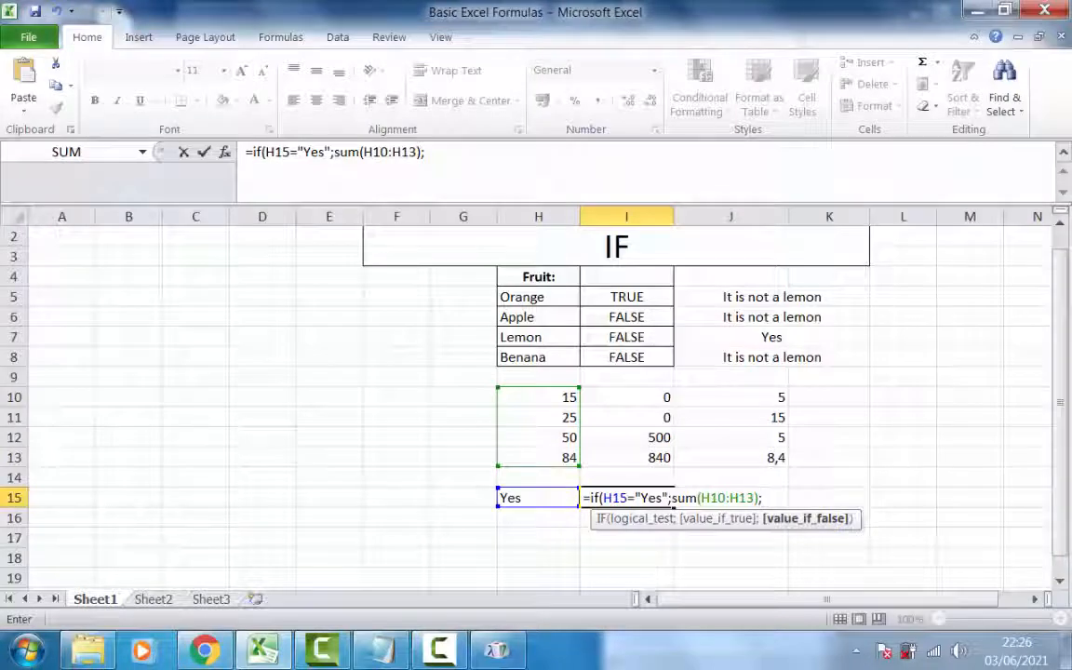
pyautogui.write('average(')
pyautogui.moveTo(558, 398); pyautogui.dragTo(557, 452)
pyautogui.write(')')
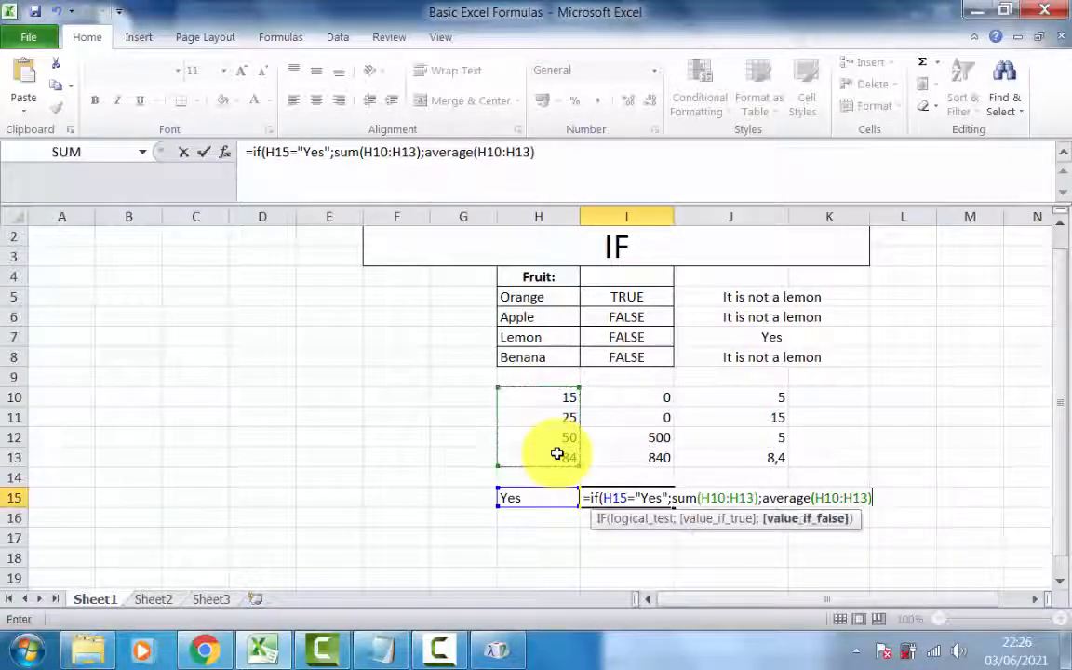
pyautogui.press('Return')
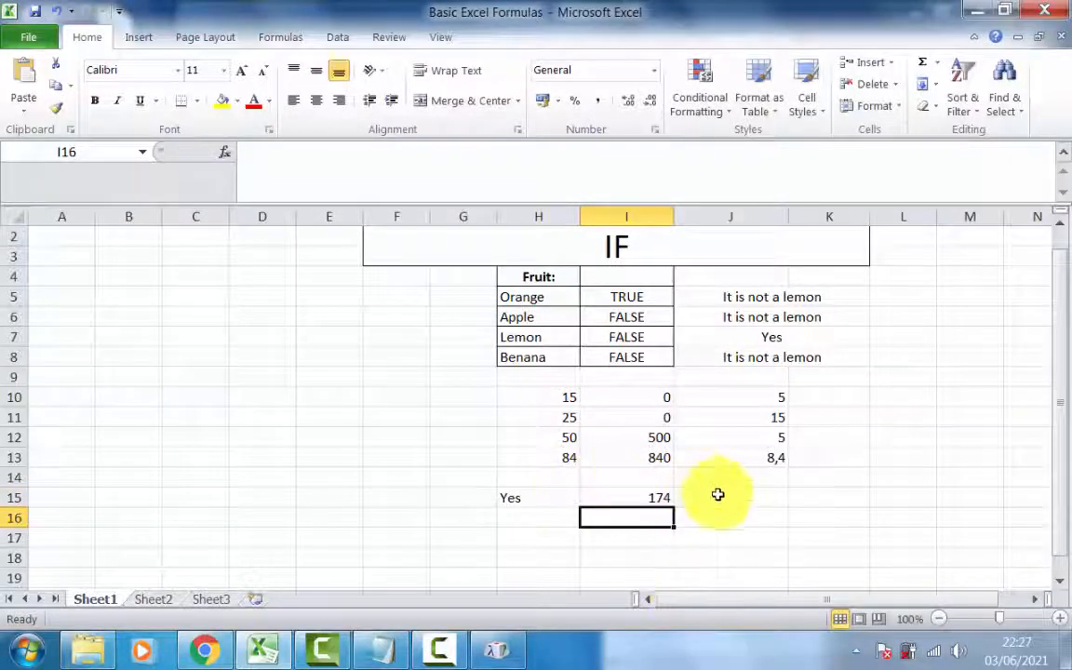
# - Review the formula in I15 and enter the check calculation =15+25+50+84 in cell I16
pyautogui.click(642, 498)
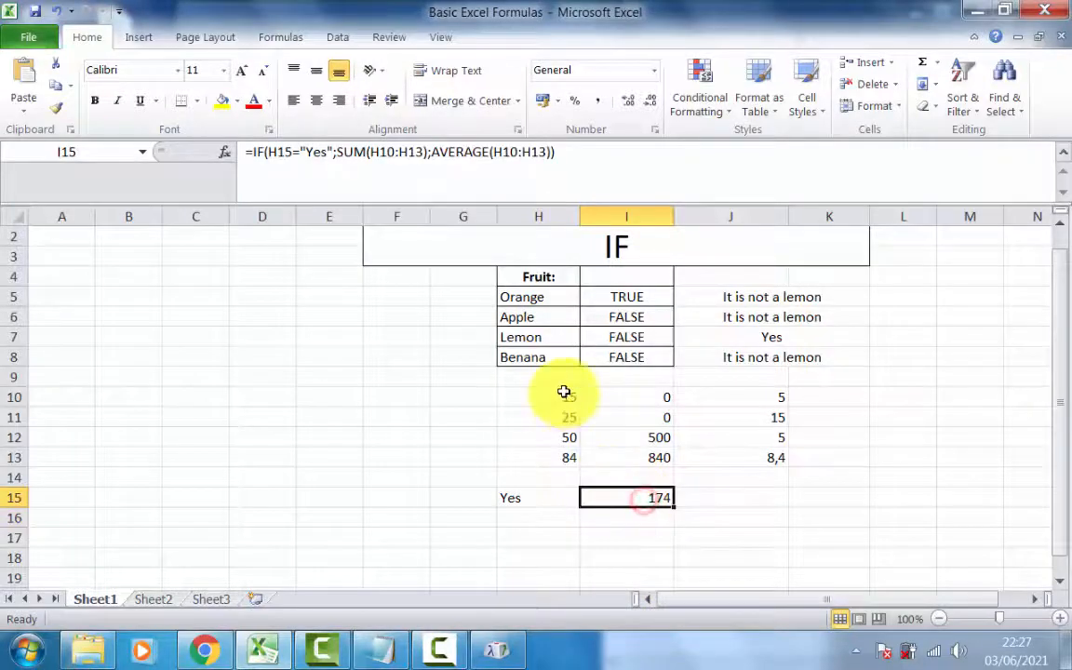
pyautogui.write('=15+25+50+84')
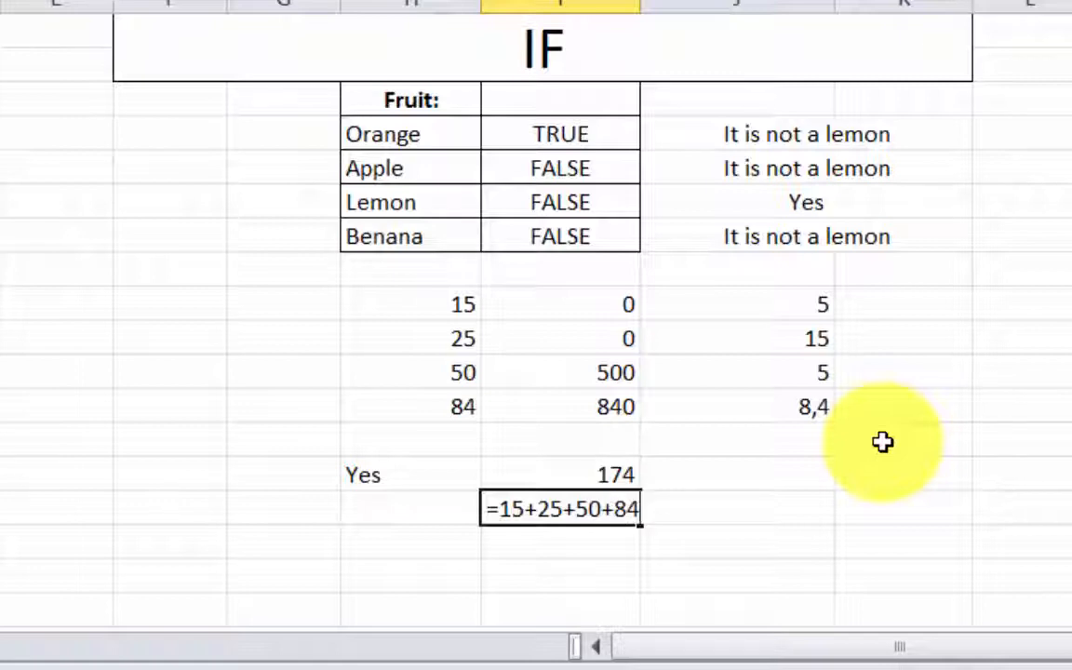
pyautogui.press('Return')
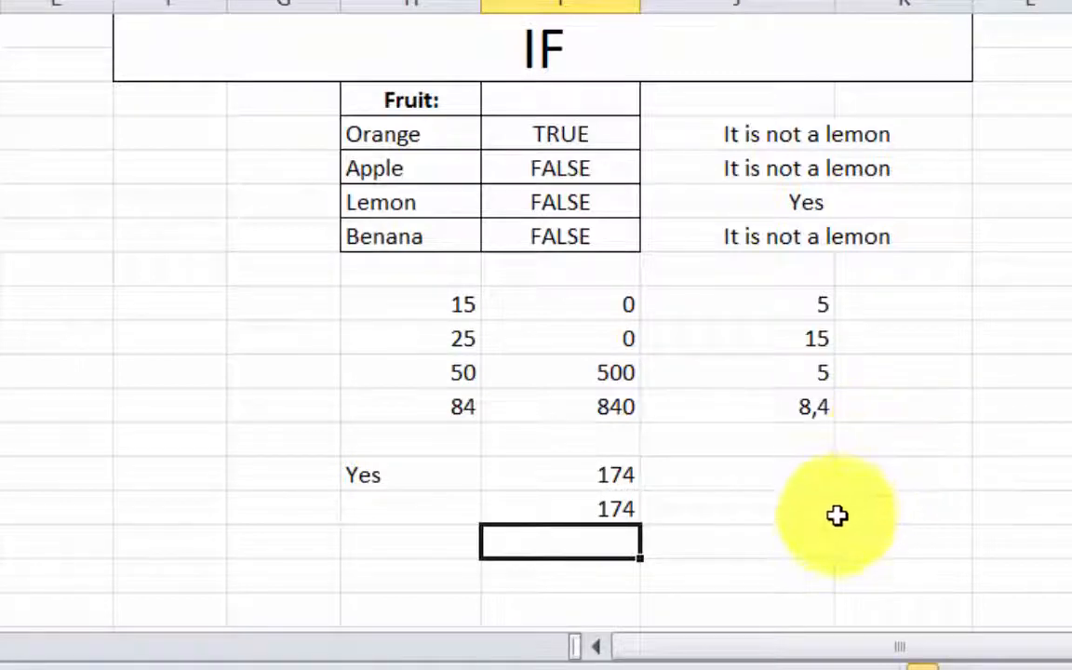
# - Replace the Yes condition text in cell H15 with Non
pyautogui.click(362, 481)
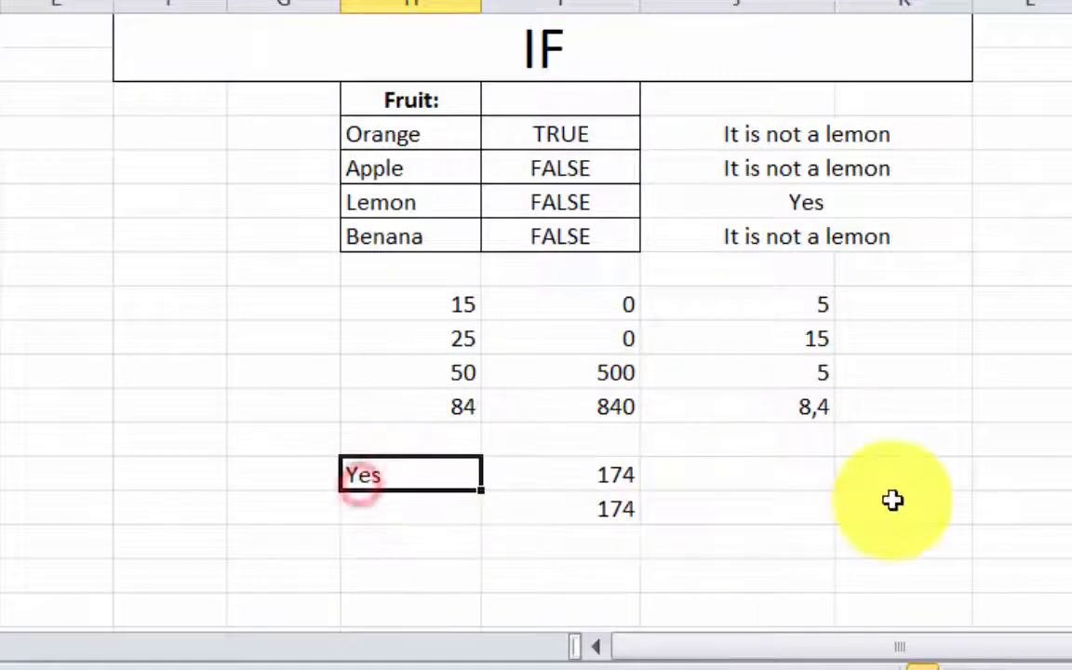
pyautogui.write('Non')
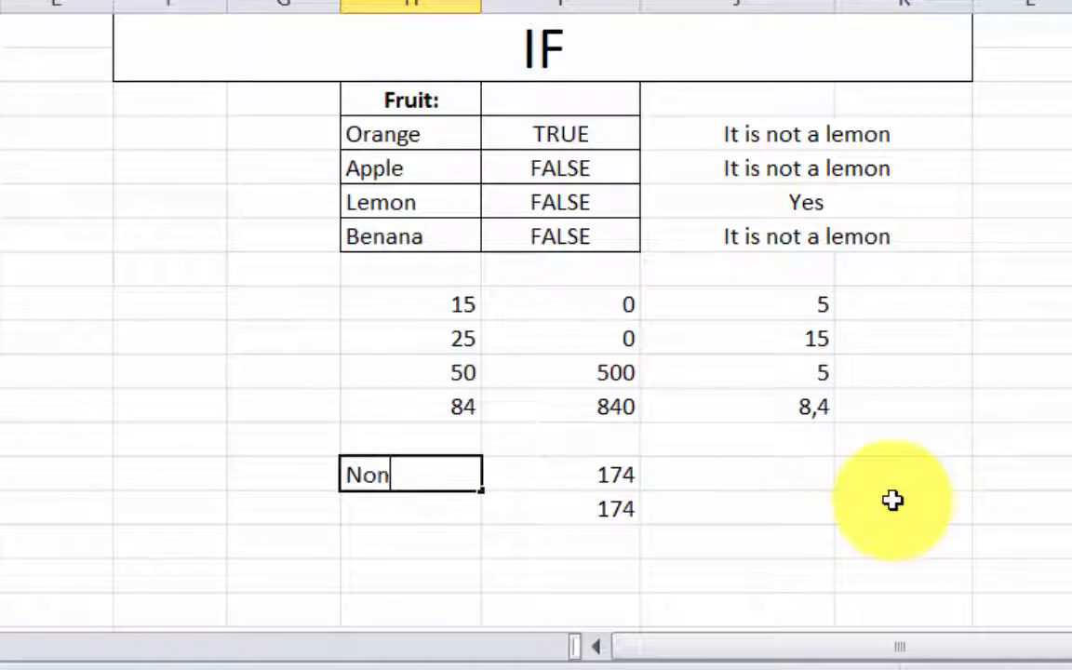
pyautogui.press('Return')
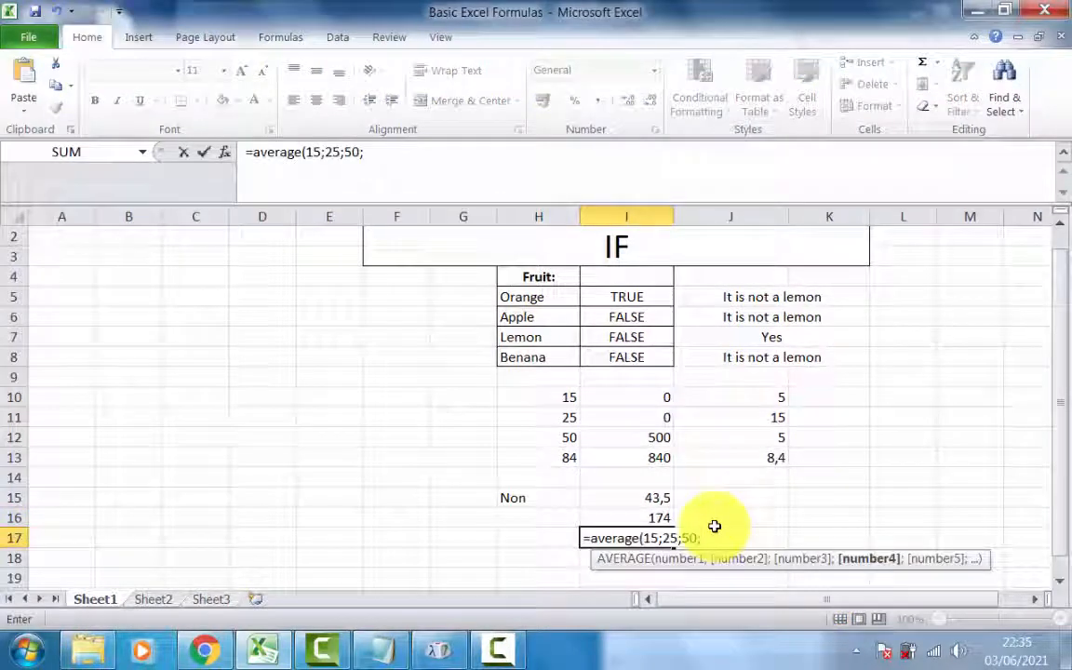
# - Enter the check calculation =AVERAGE(15;25;50;84) in cell I17 and compare it with the IF formula in I15
pyautogui.write('84')
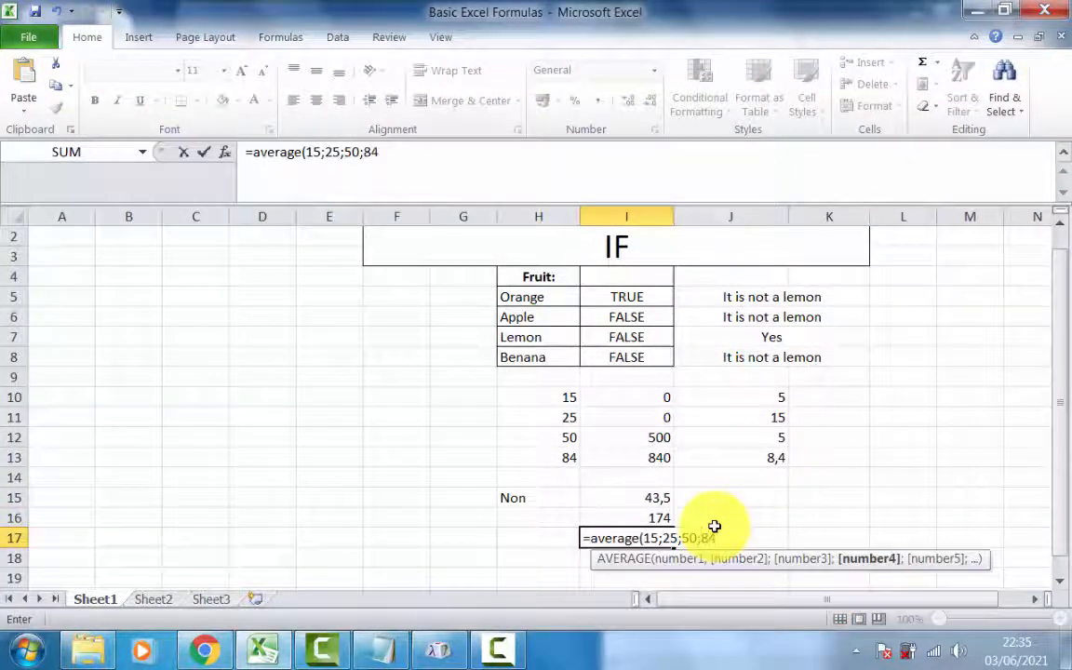
pyautogui.write(')')
pyautogui.press('Return')
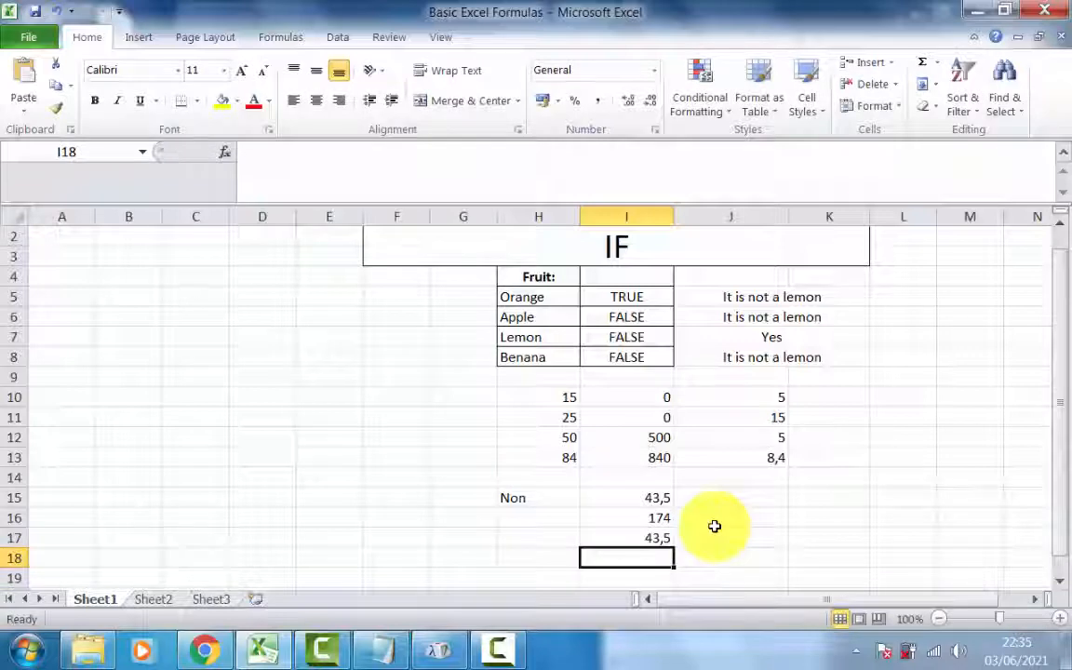
pyautogui.click(633, 499)
pyautogui.click(636, 539)
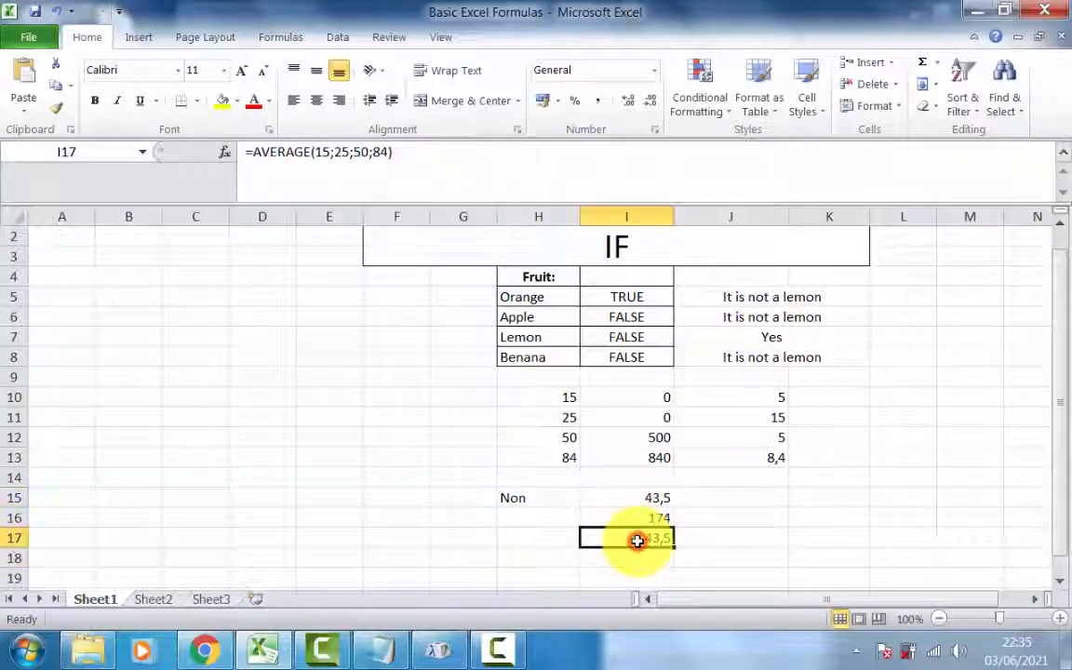
pyautogui.click(641, 498)
pyautogui.click(641, 539)
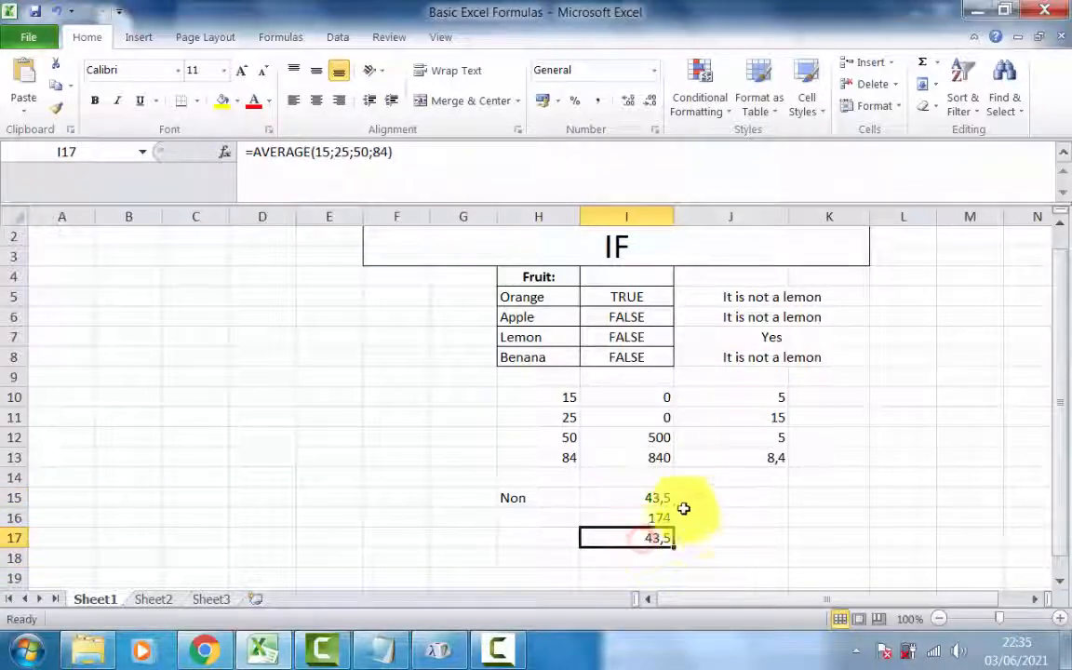
pyautogui.click(617, 497)
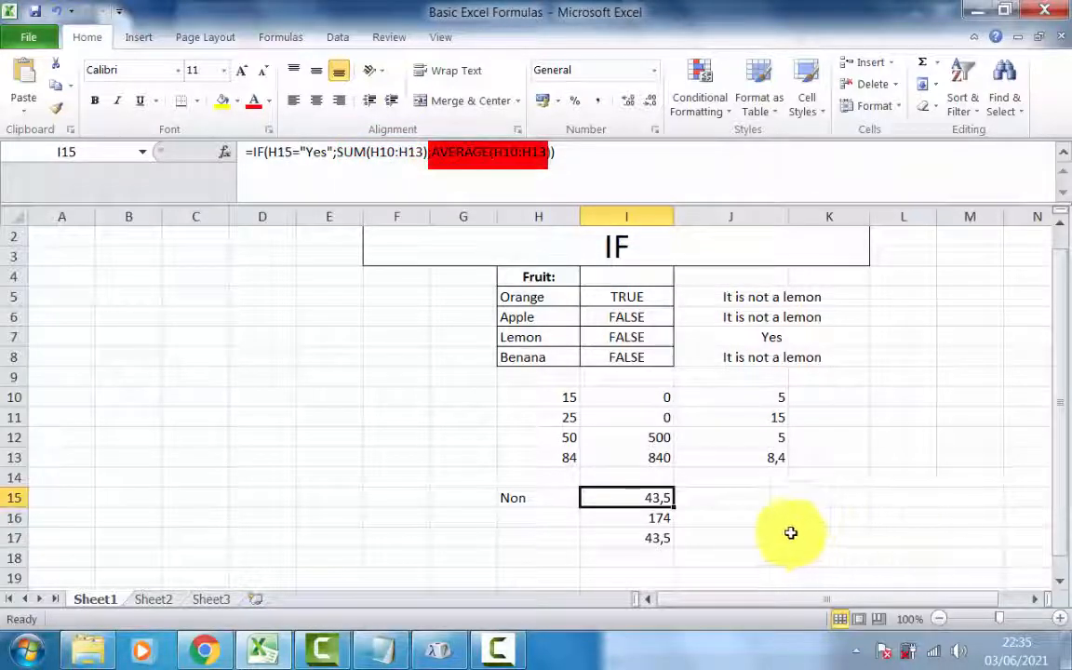
# - Clear the contents of the whole example range F2:K17, including the IF title
pyautogui.moveTo(829, 536); pyautogui.dragTo(404, 242)
pyautogui.press('Delete')
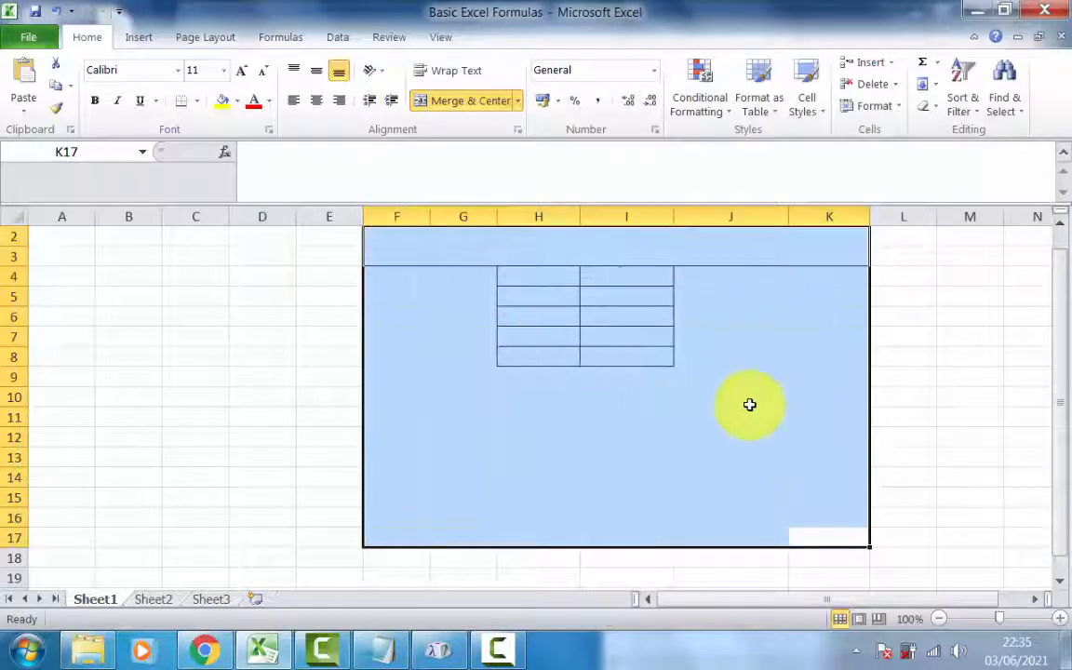
pyautogui.click(829, 438)
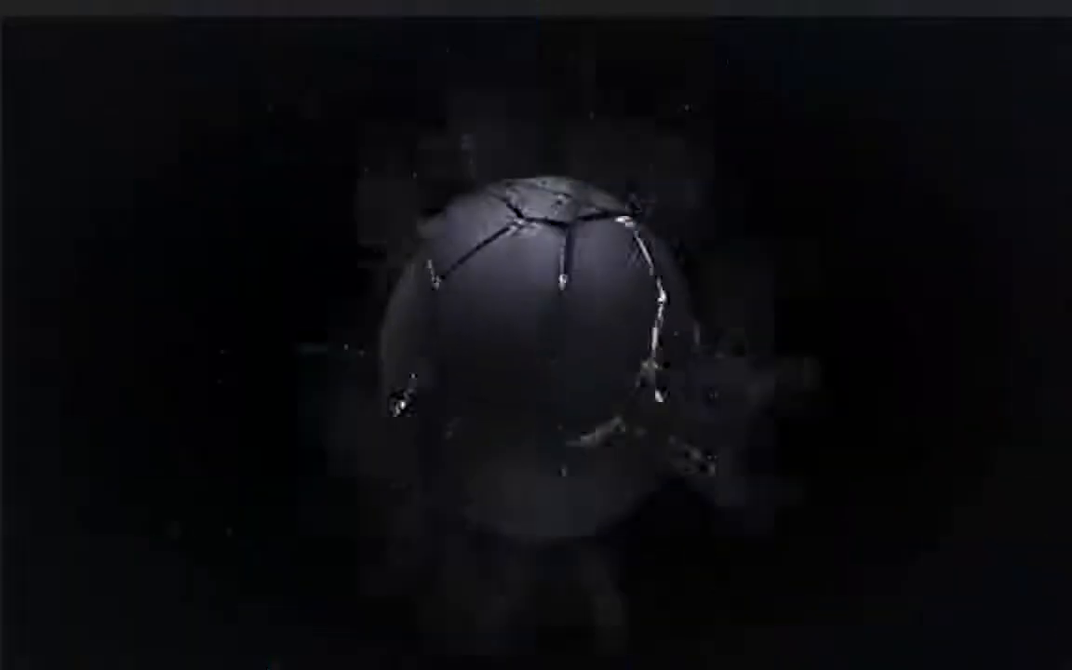